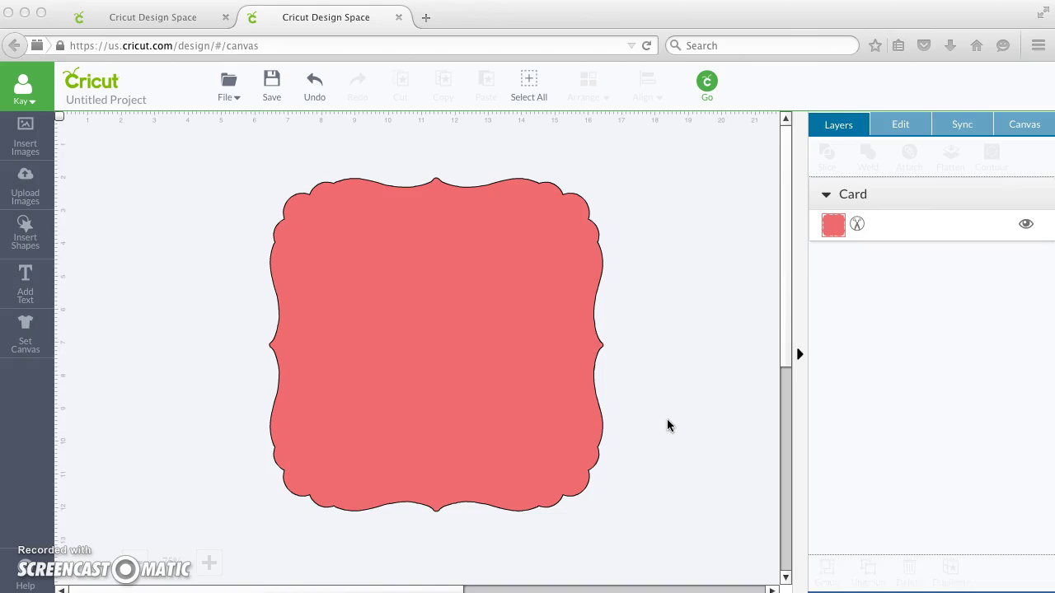
Select the bracket-edged Card shape on the canvas.
click(629, 389)
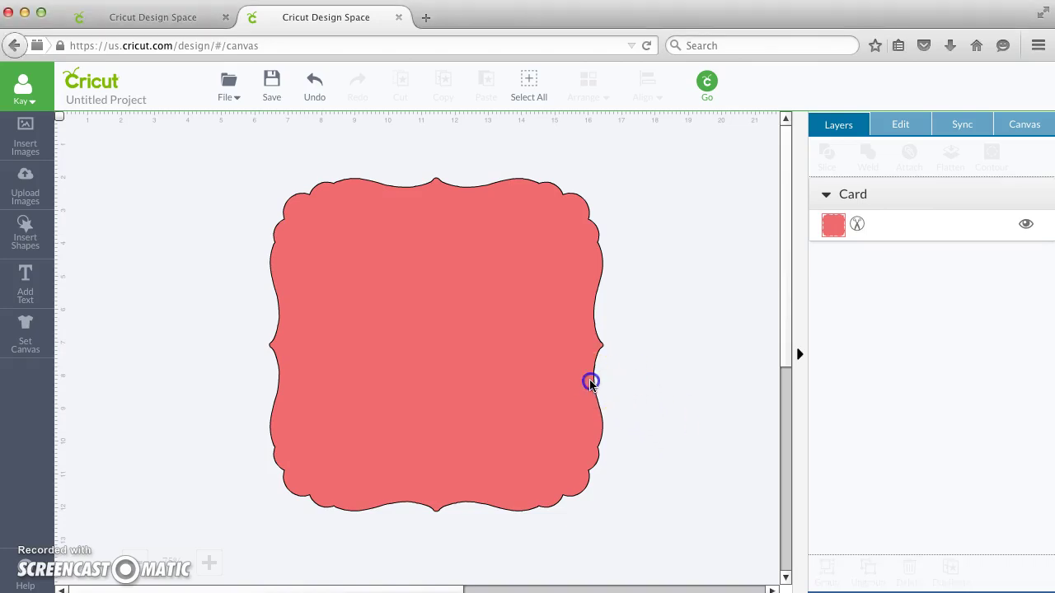
click(590, 383)
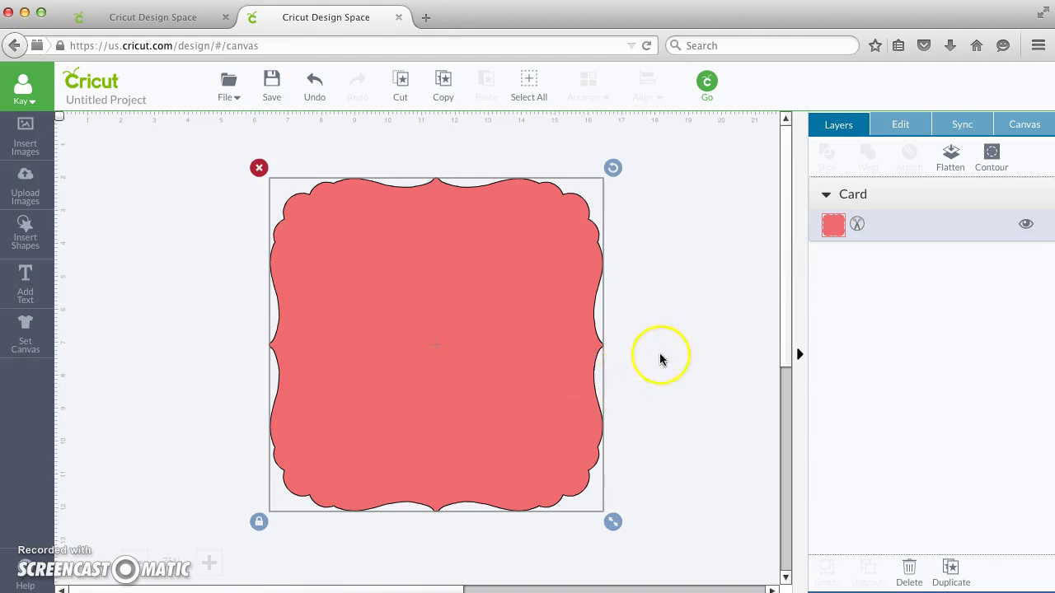
Send the Card to the mat preview and shift it slightly inward from the mat corner.
click(708, 91)
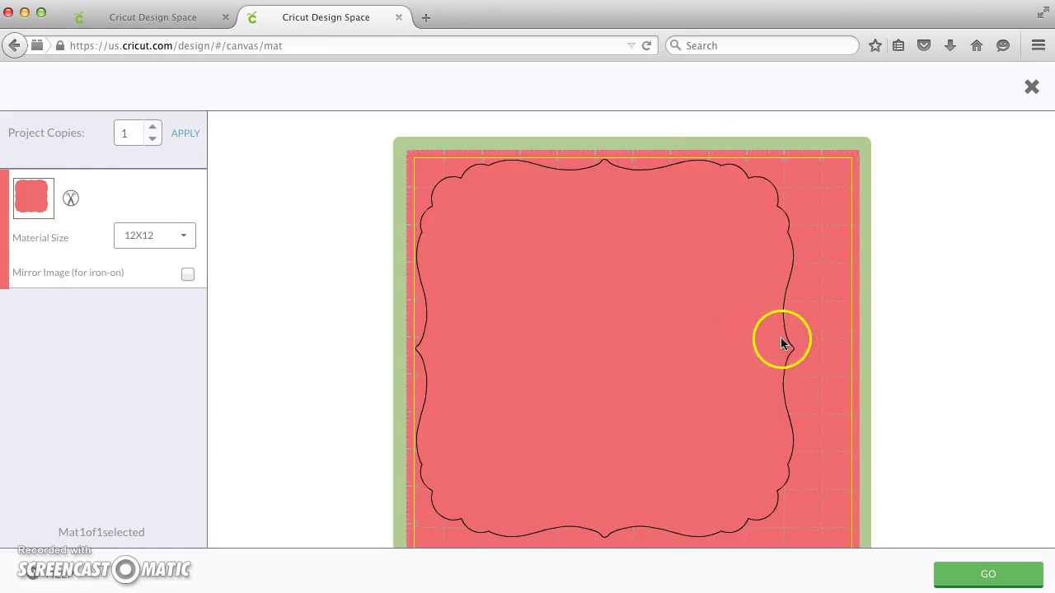
drag(783, 342, 817, 369)
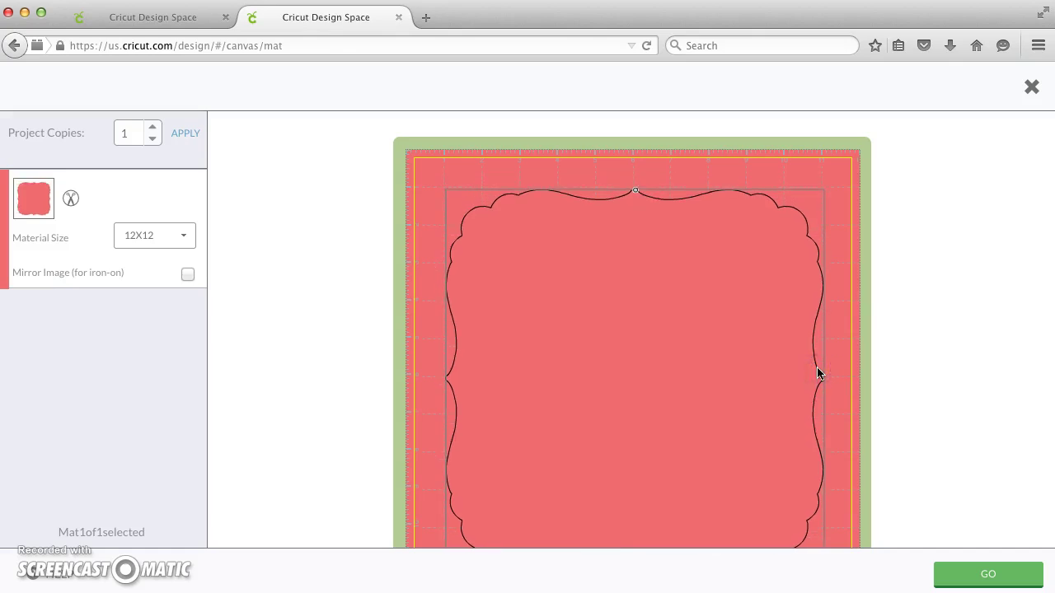
Close the mat preview and add a Square shape to the canvas.
click(1031, 89)
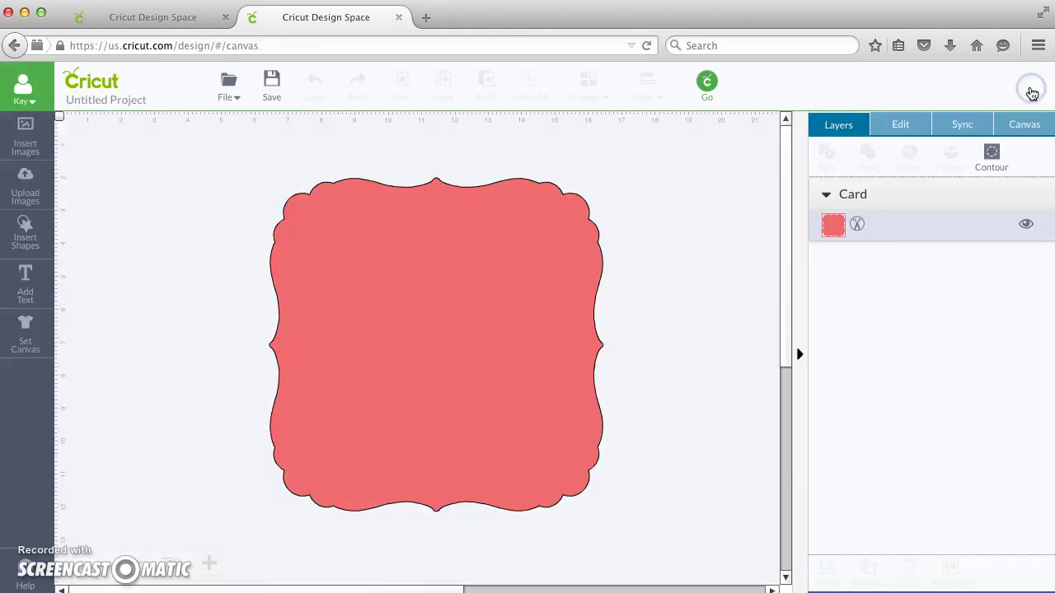
click(24, 232)
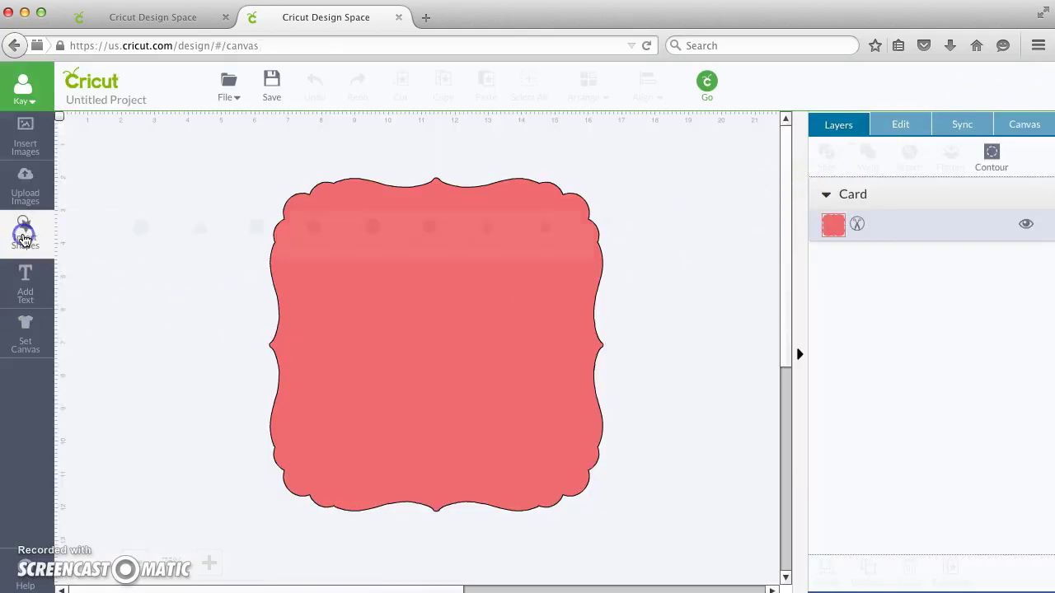
click(253, 238)
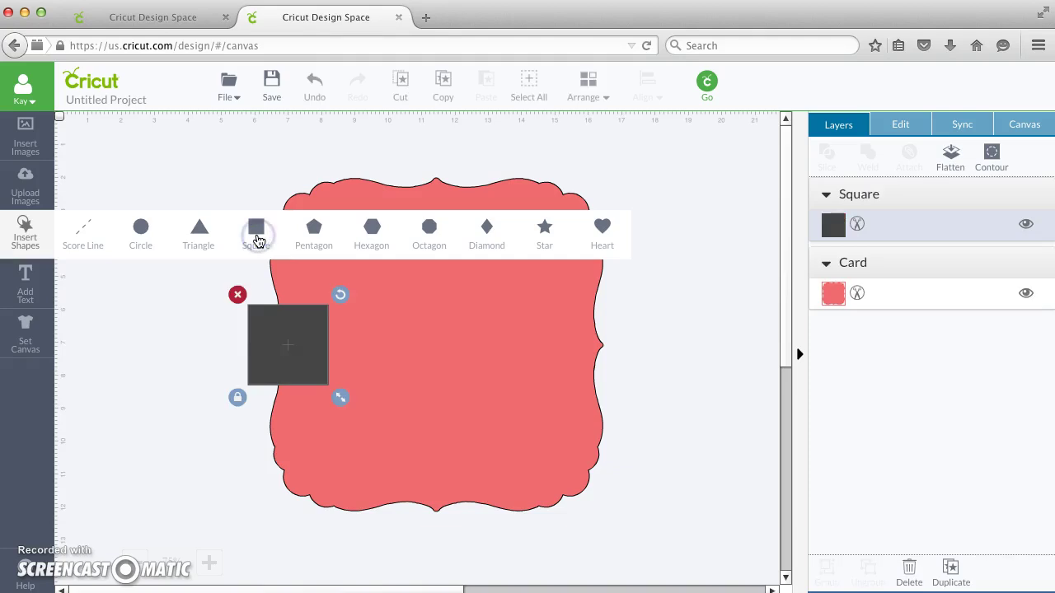
Resize the Square to 11.5 in wide and move it up over the Card.
click(897, 126)
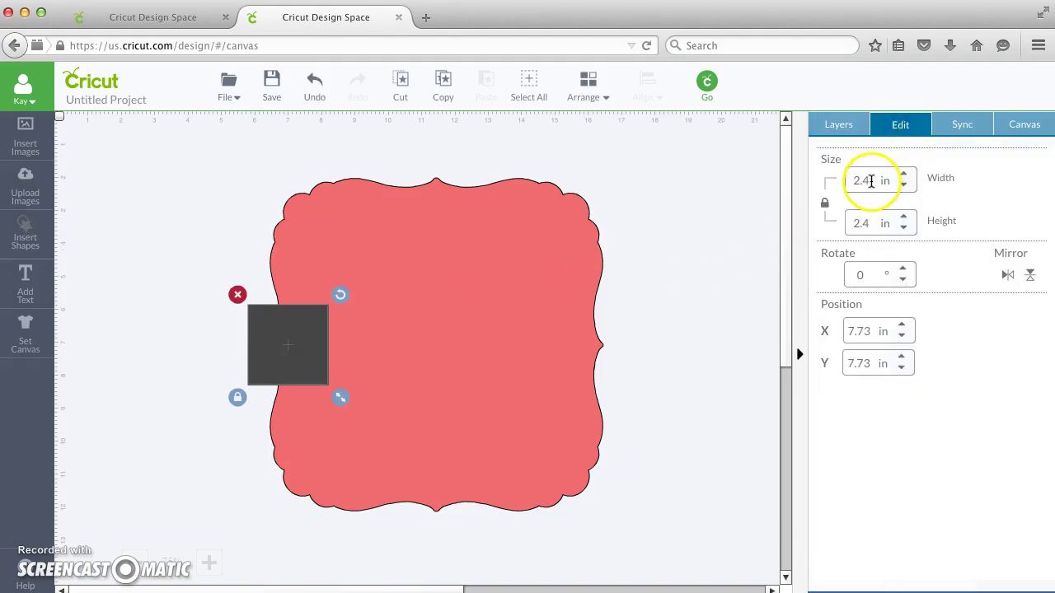
drag(875, 180, 841, 189)
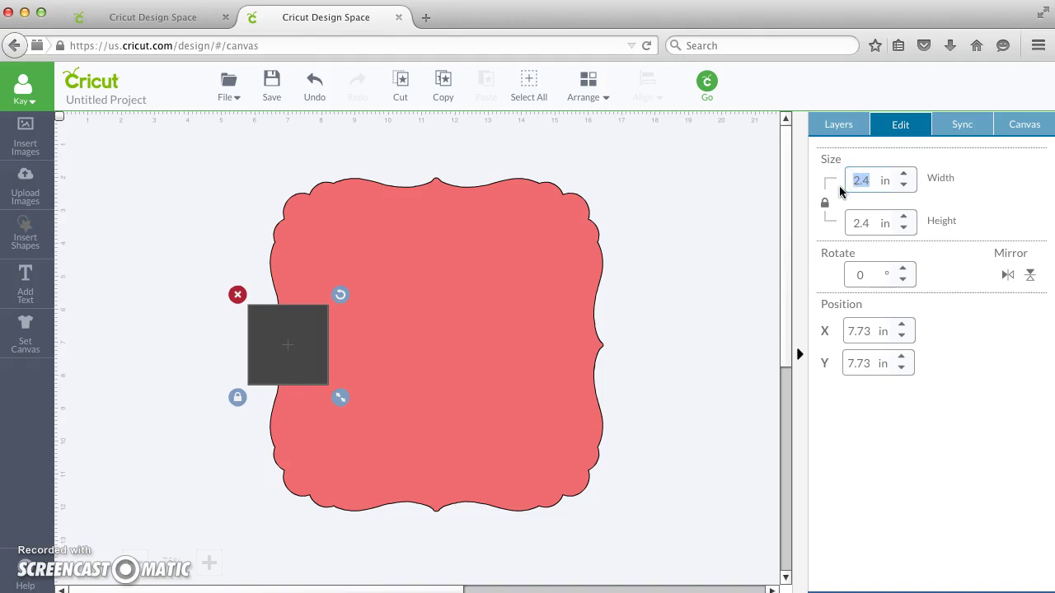
text(11.5)
key(Return)
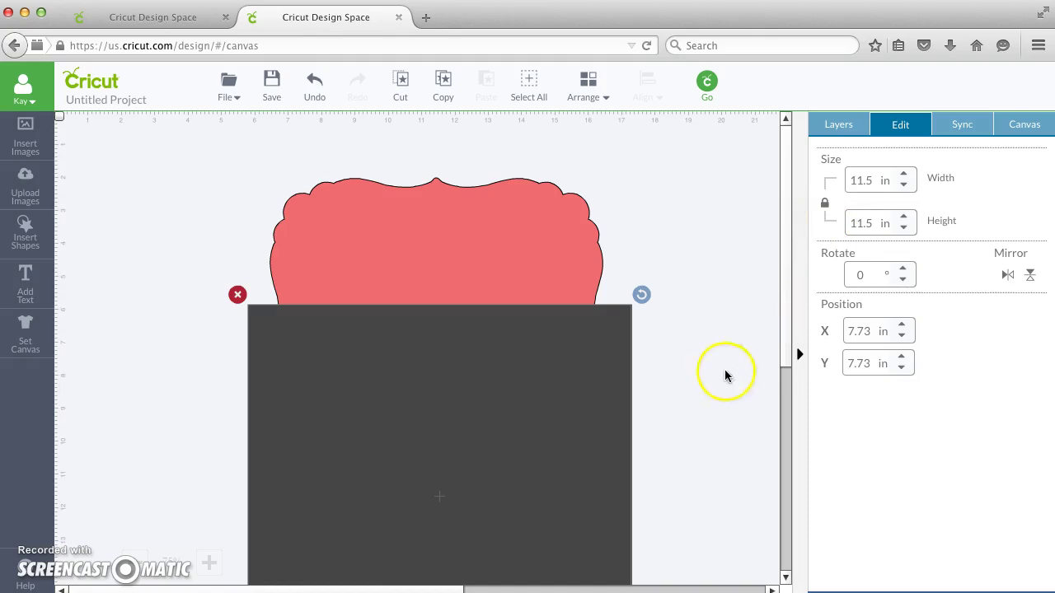
click(596, 402)
drag(596, 402, 608, 352)
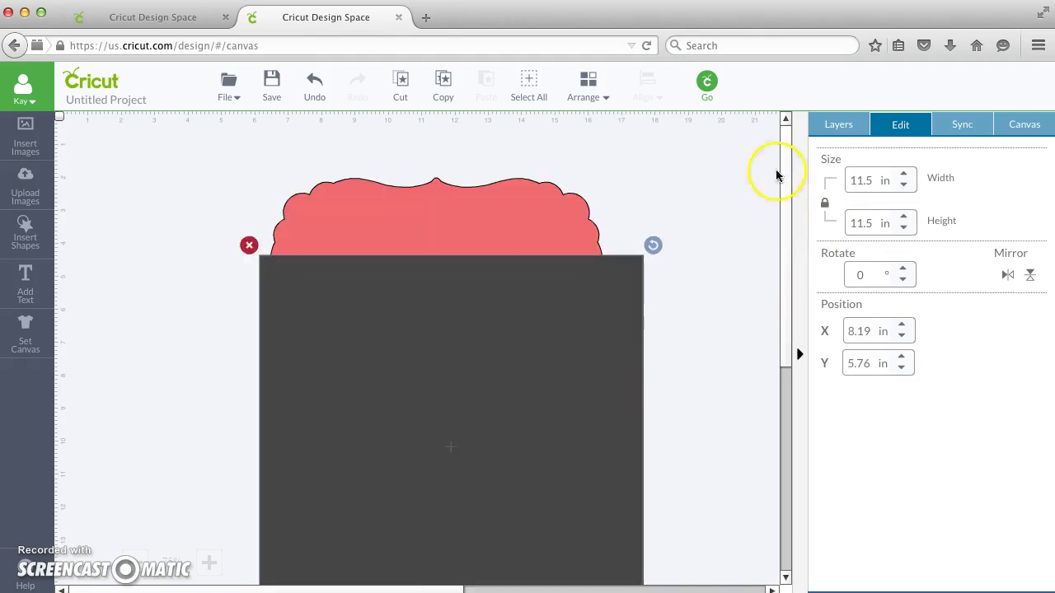
click(853, 127)
Change the Square's line type from Cut to Write.
click(857, 224)
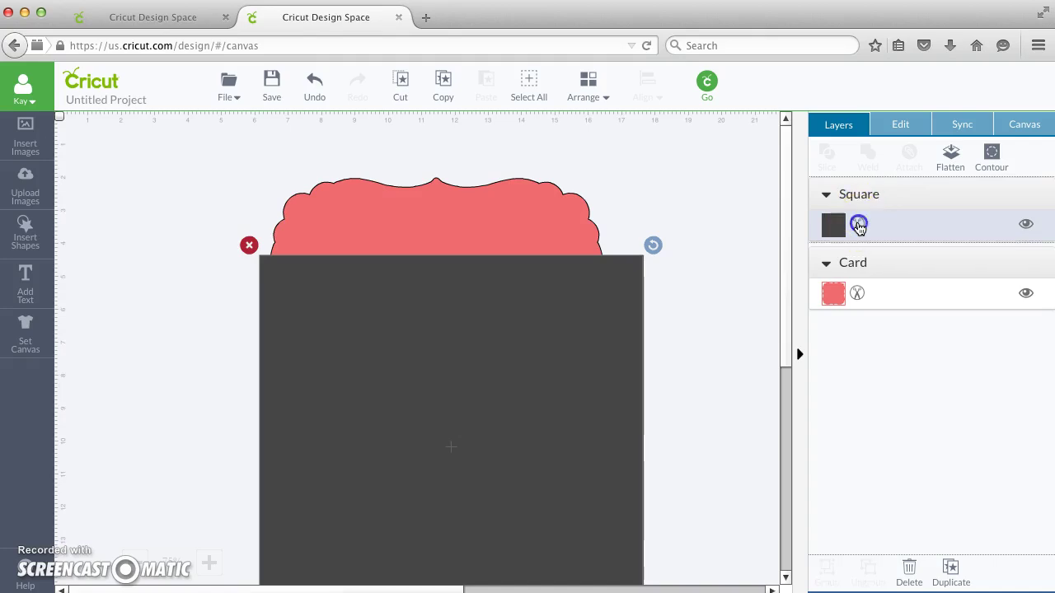
click(665, 147)
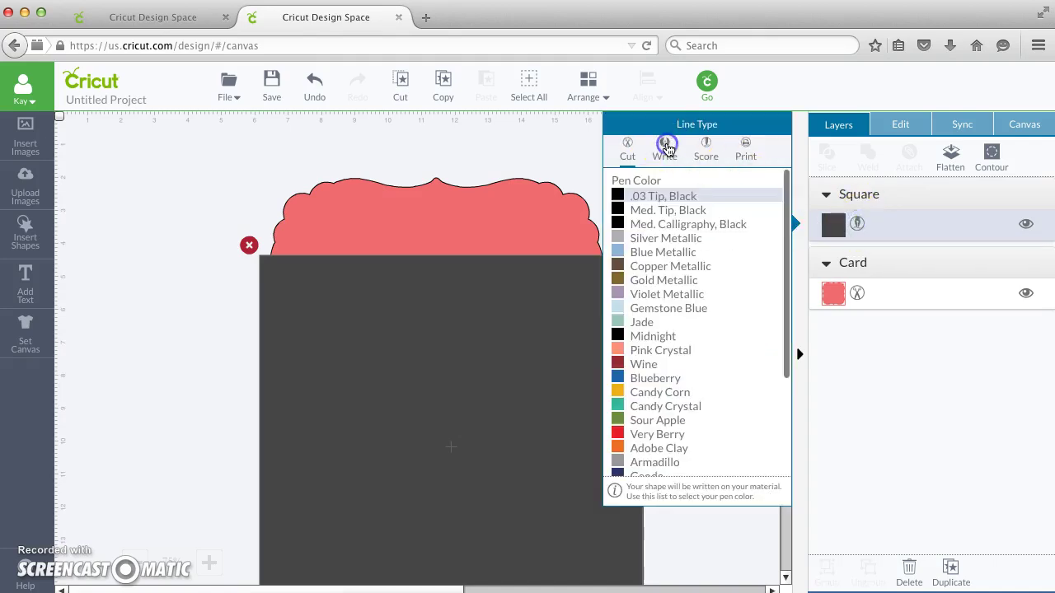
click(512, 149)
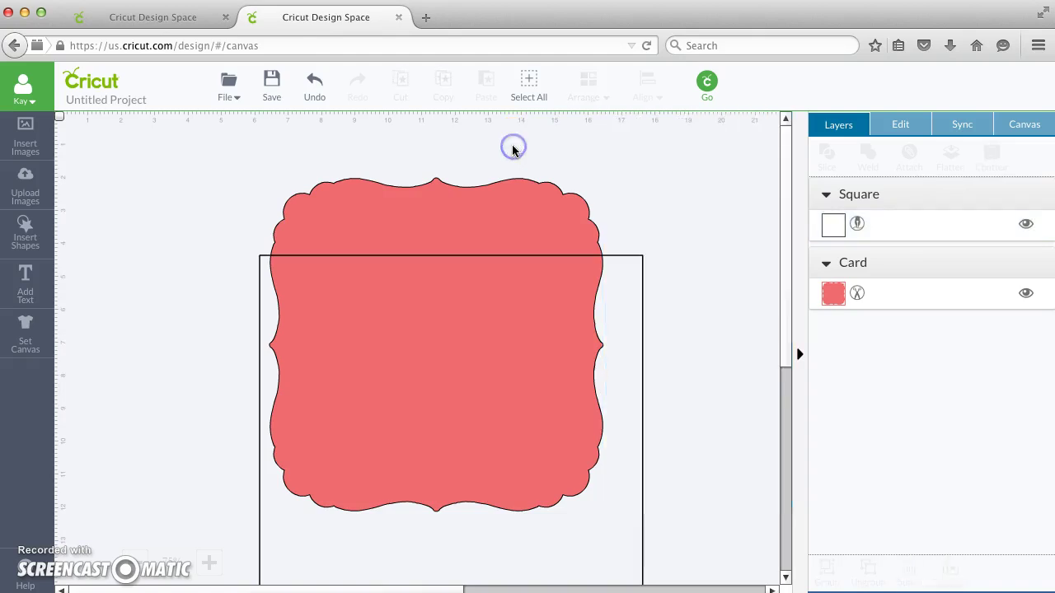
Center-align the Card inside the Square and move both higher on the canvas.
click(608, 256)
shift+click(583, 236)
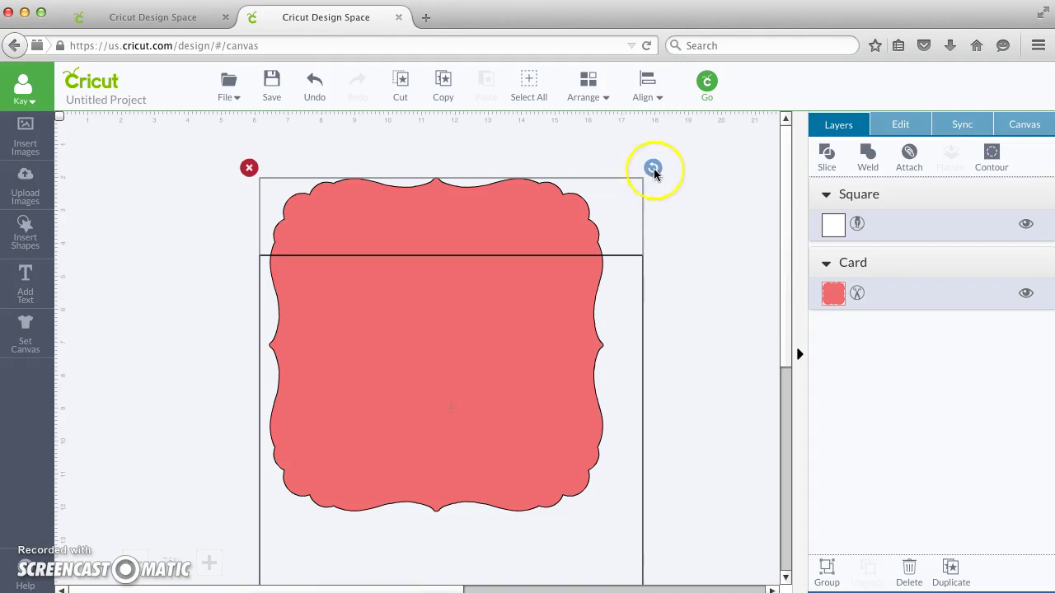
click(658, 99)
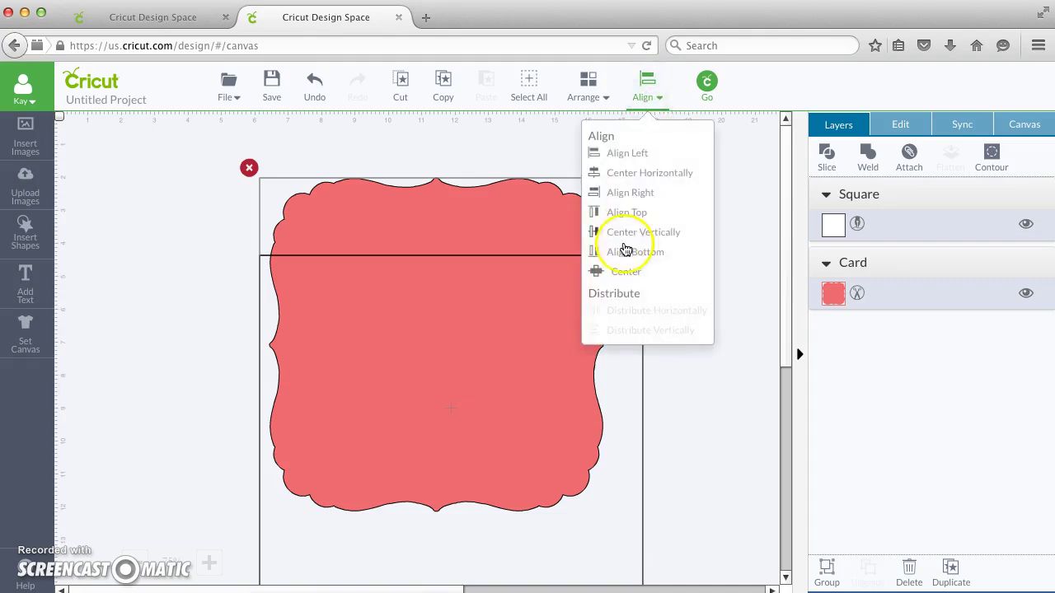
click(620, 271)
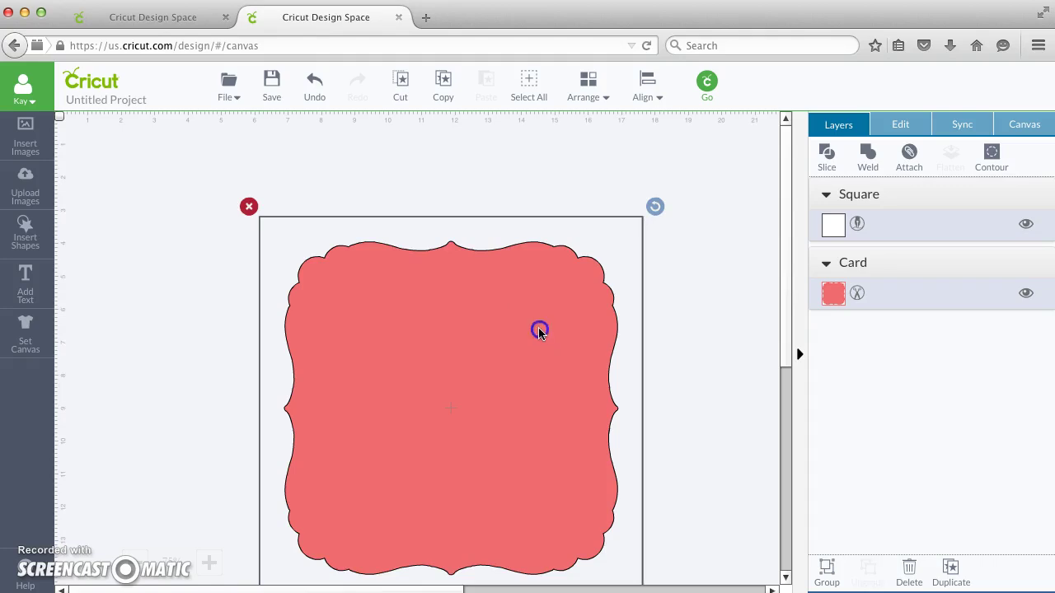
drag(539, 327, 541, 251)
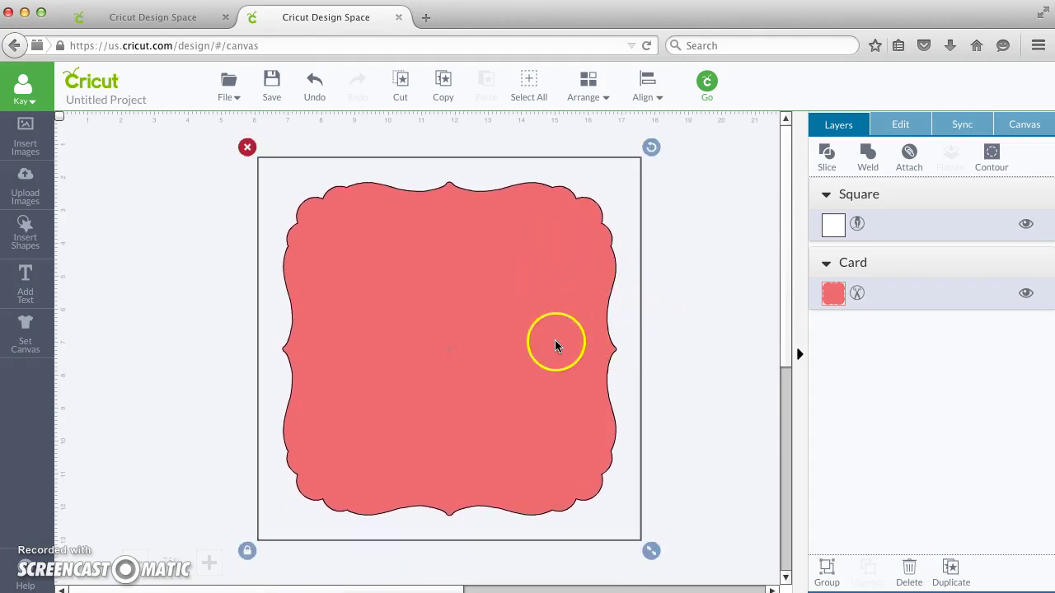
click(662, 363)
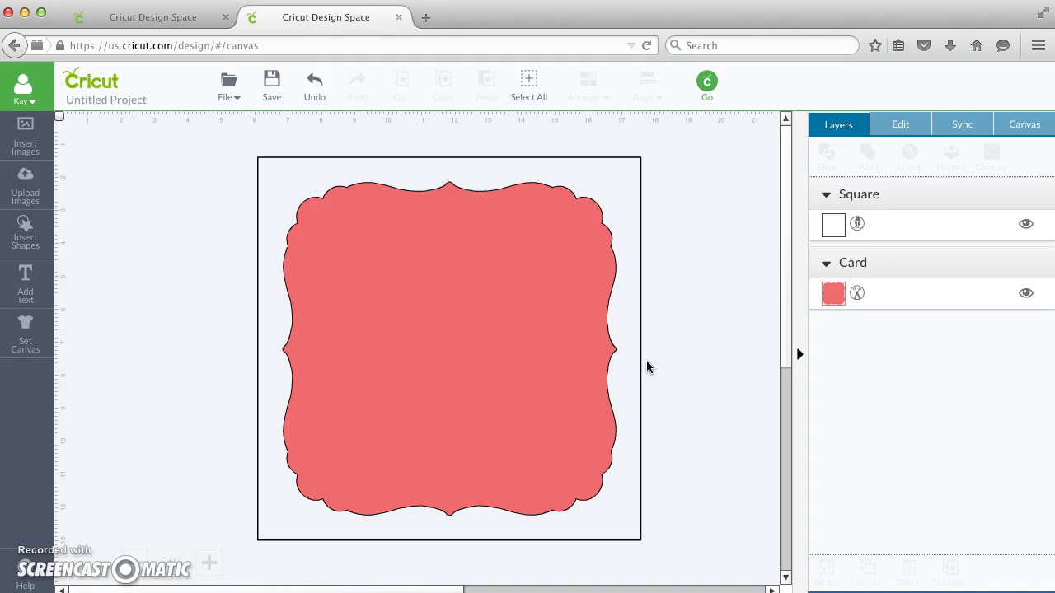
Shrink the Square to about 0.99 in and attach it to the Card as one set.
click(637, 365)
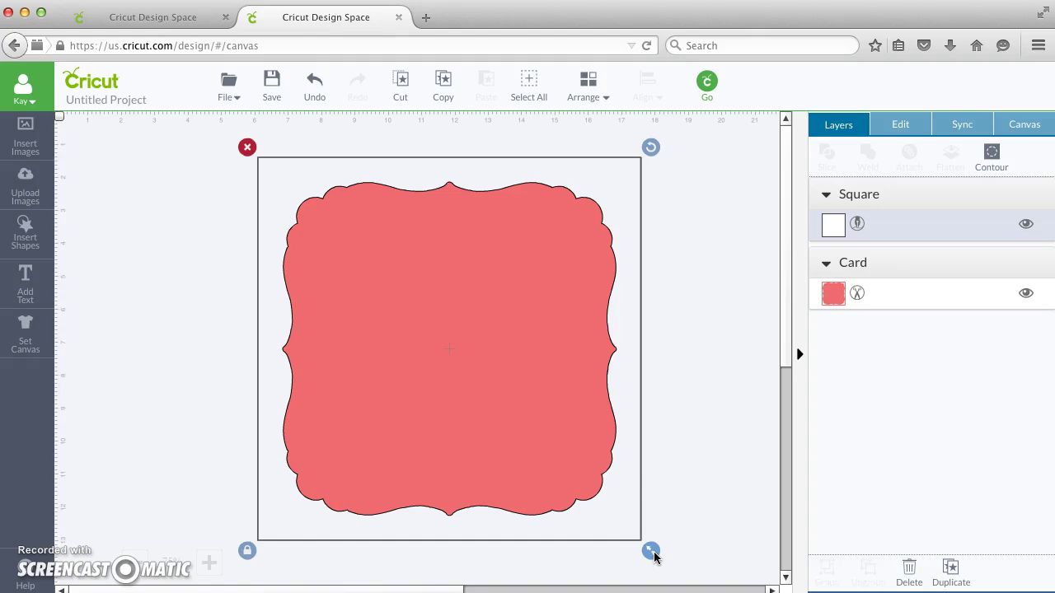
drag(654, 557, 341, 189)
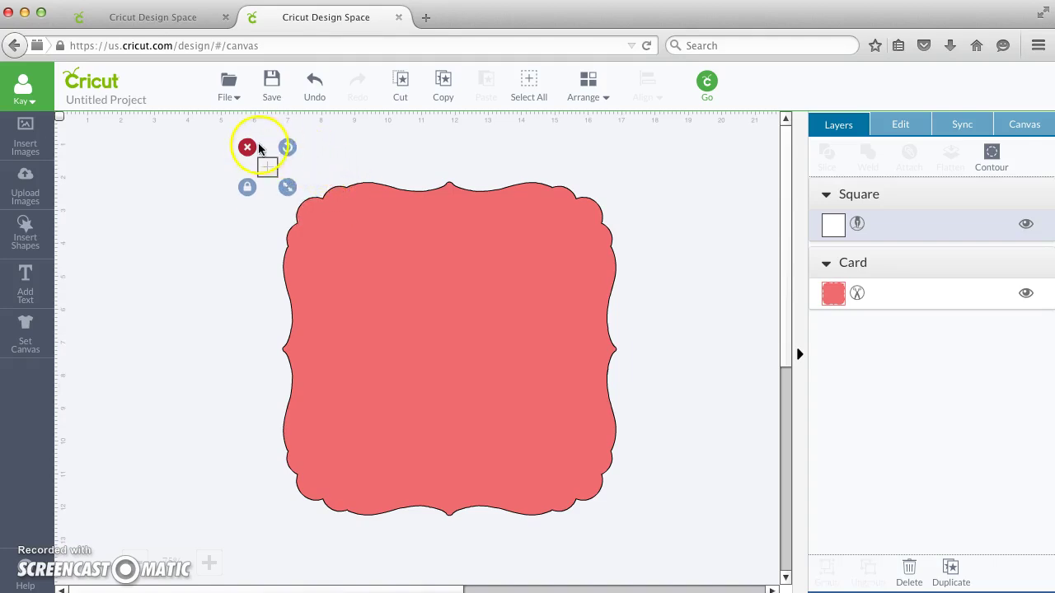
click(327, 212)
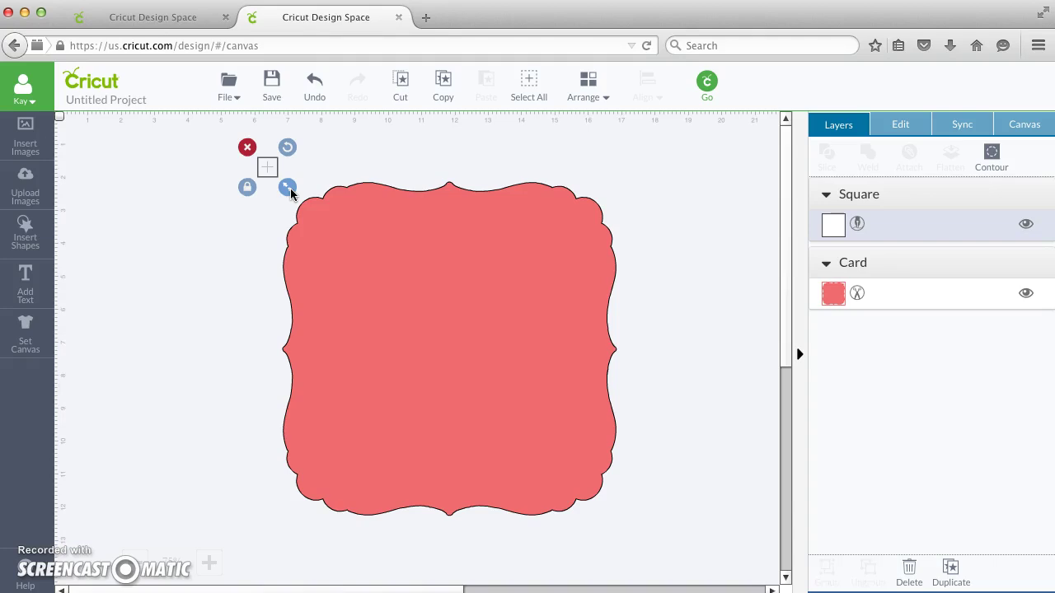
mouse_move(290, 193)
mouse_down()
mouse_move(431, 339)
mouse_move(290, 189)
mouse_up()
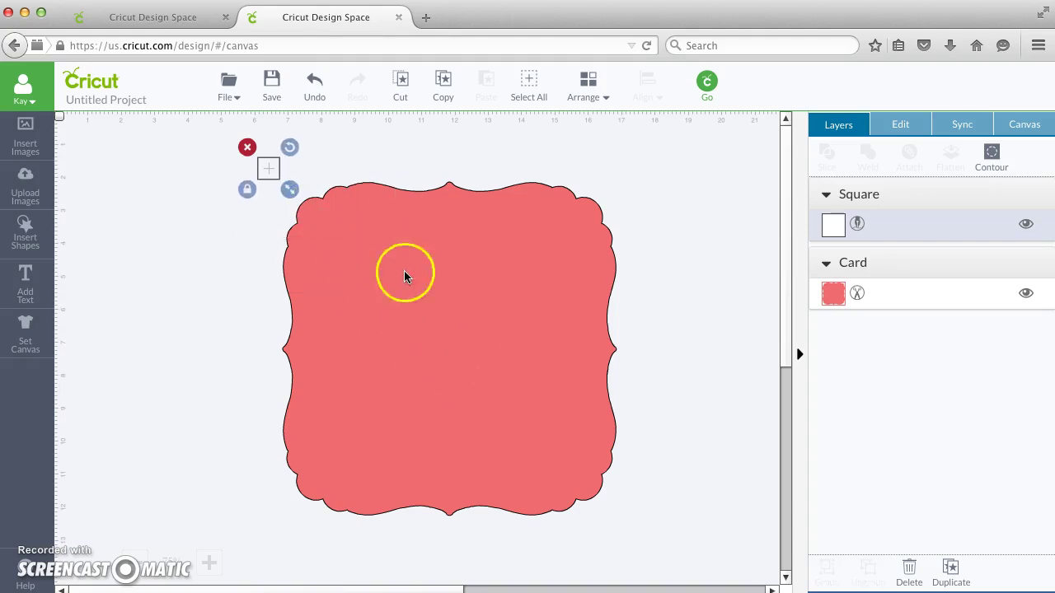
drag(202, 124, 682, 569)
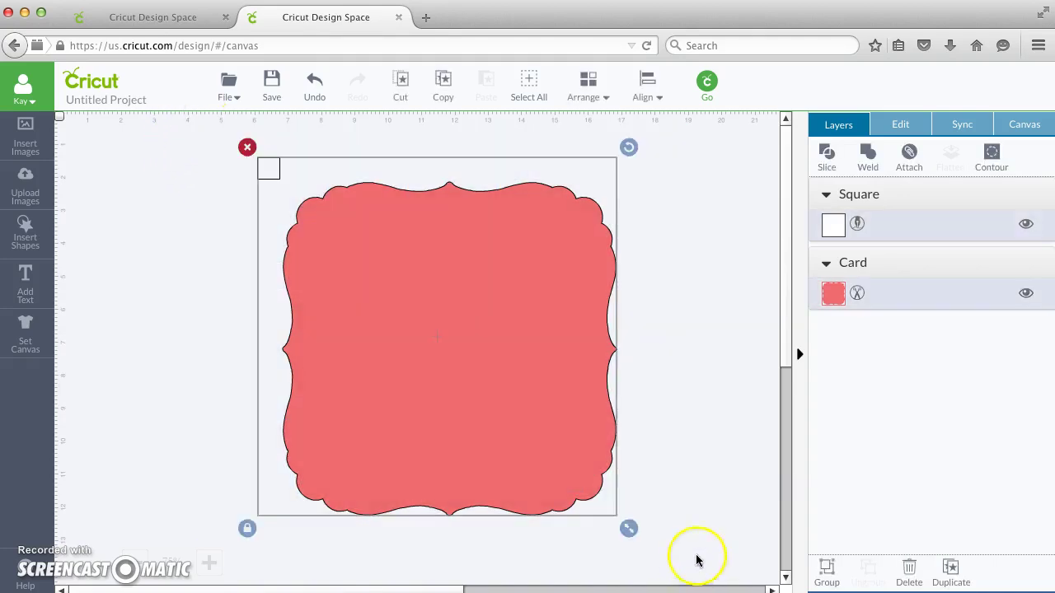
click(912, 157)
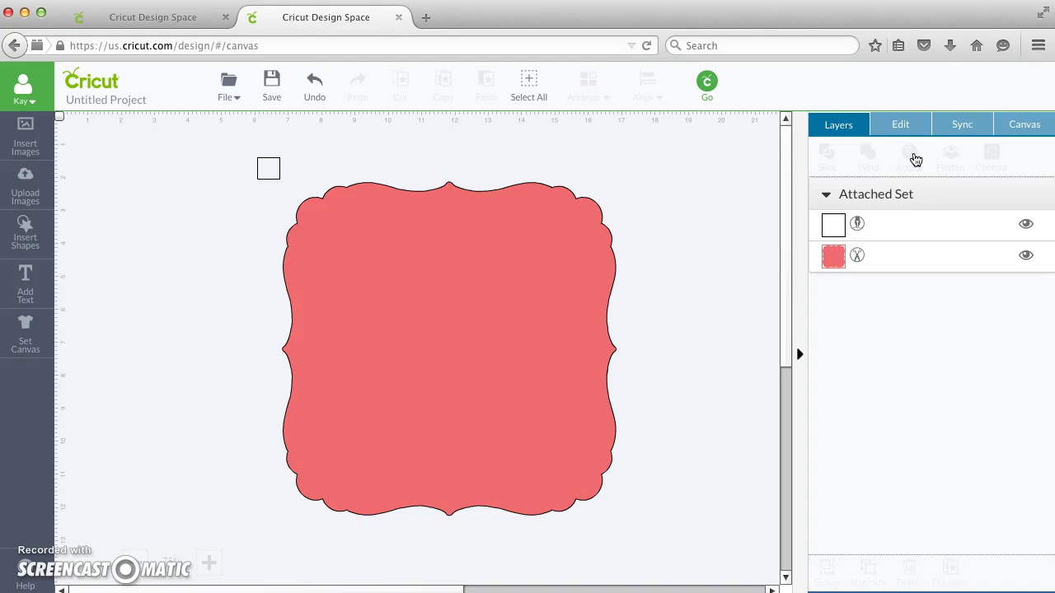
Inspect the attached set on the mat preview, then switch to the Avery biz cards project.
click(708, 83)
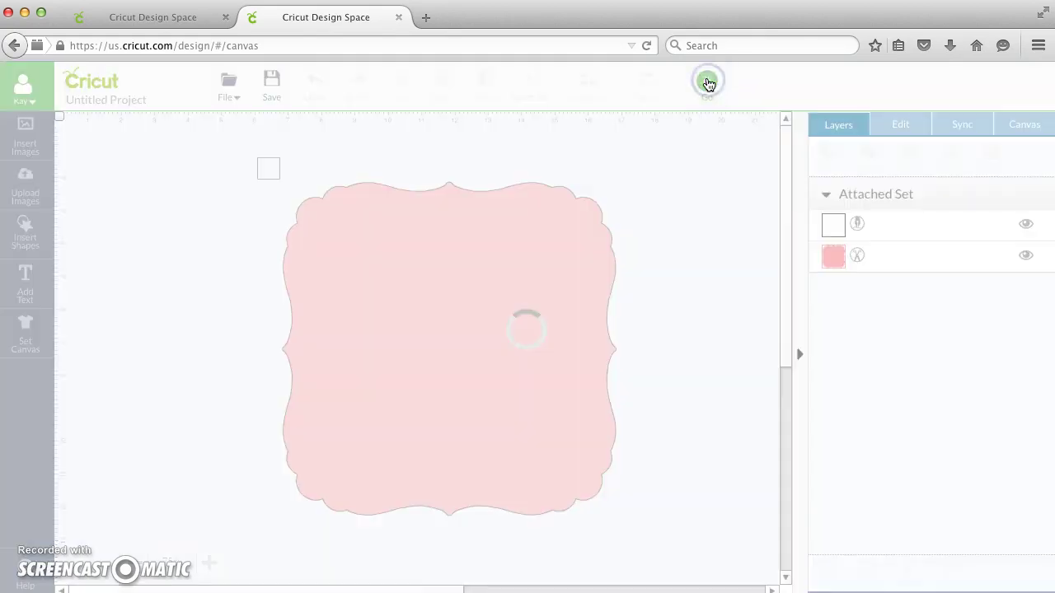
scroll(825, 340, down, 3)
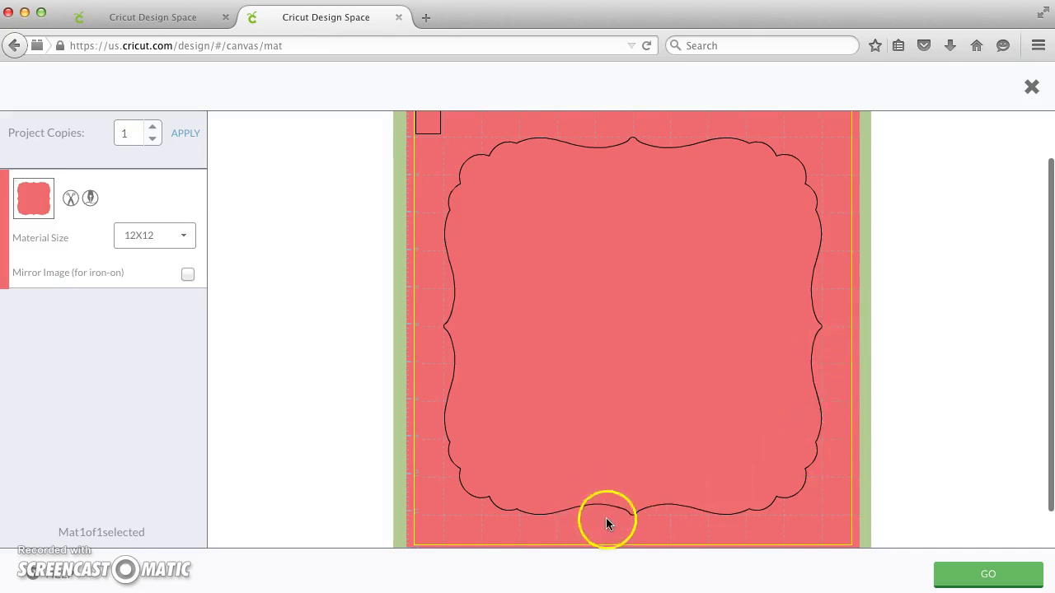
scroll(751, 375, up, 3)
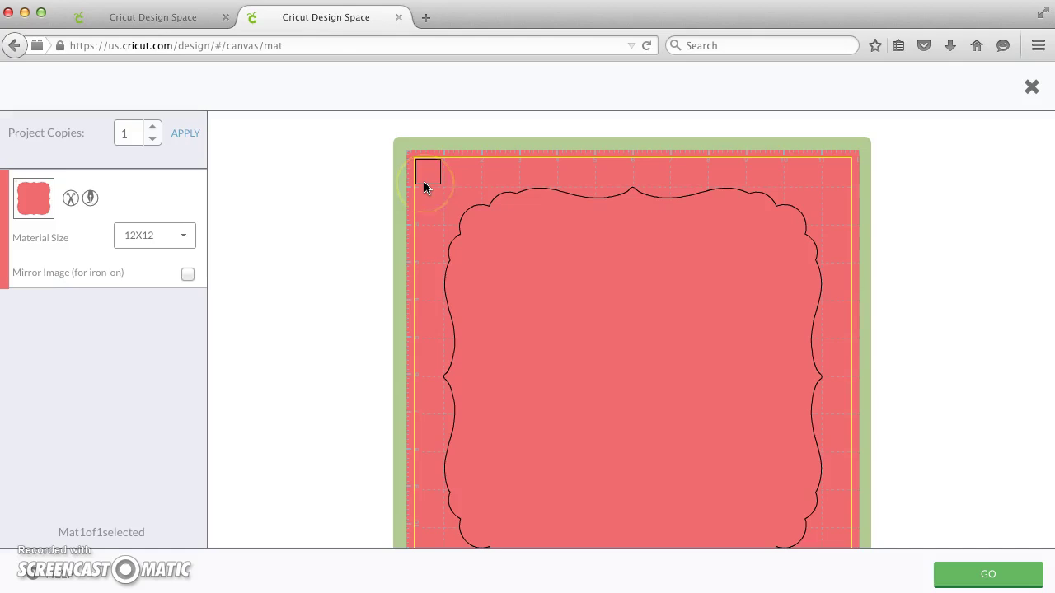
scroll(549, 216, down, 2)
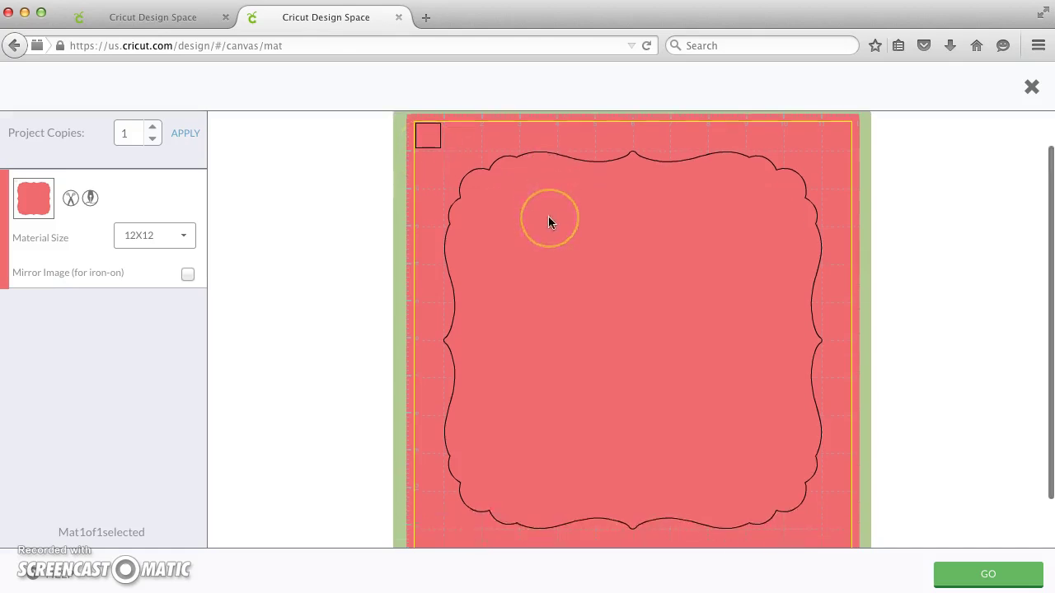
scroll(548, 216, down, 1)
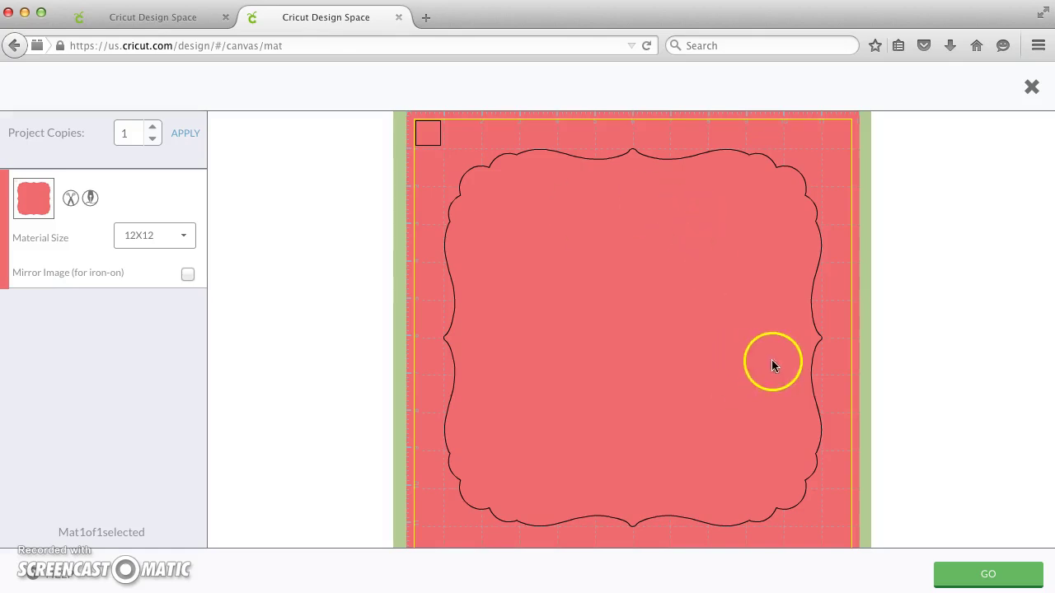
scroll(773, 365, up, 2)
scroll(757, 305, down, 2)
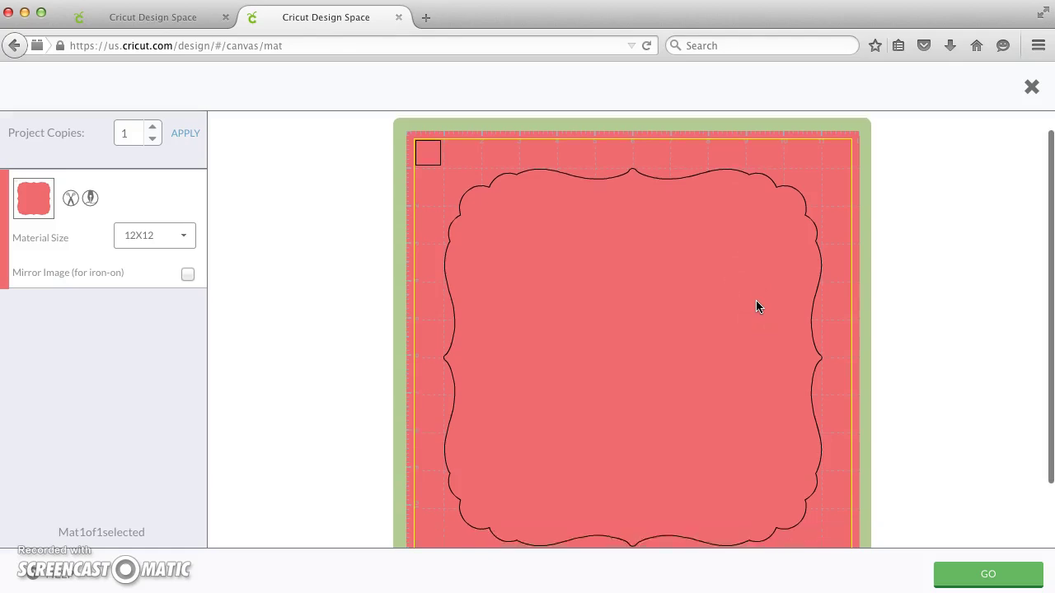
click(1031, 86)
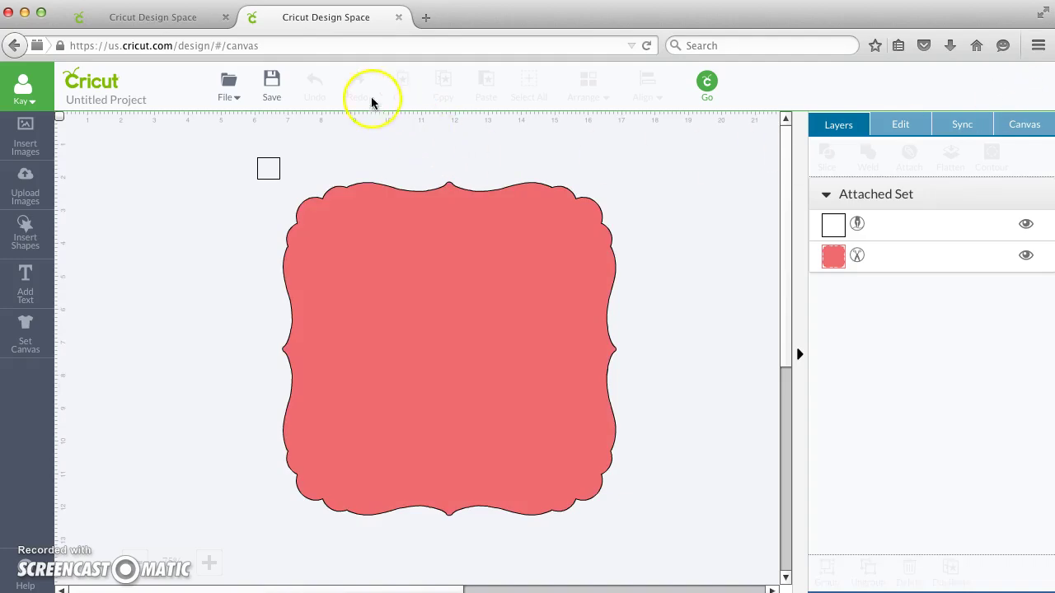
click(188, 19)
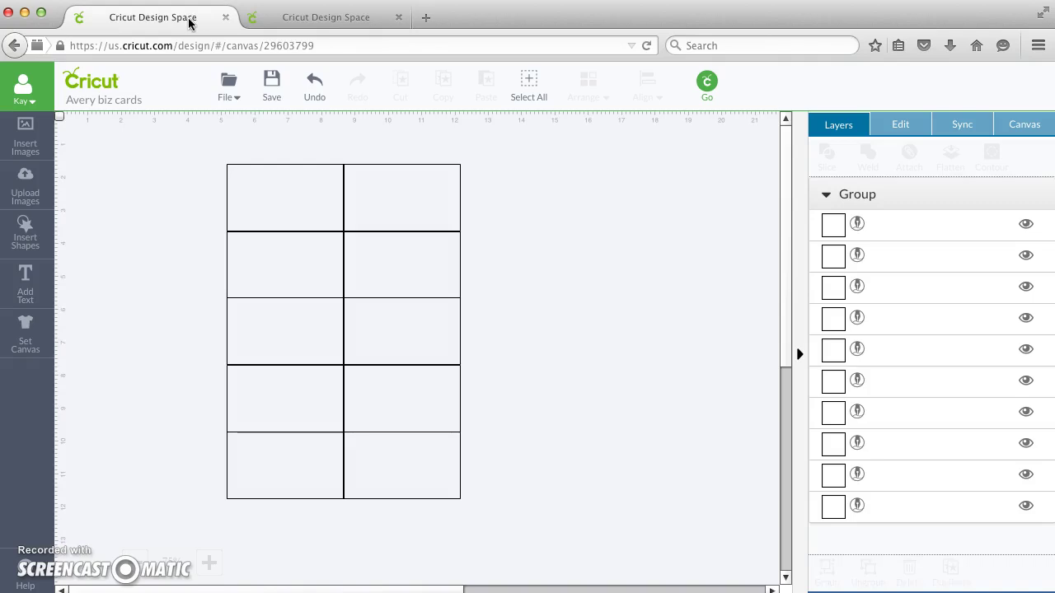
Collapse the card grid's group in Layers and insert a new Square shape.
click(827, 199)
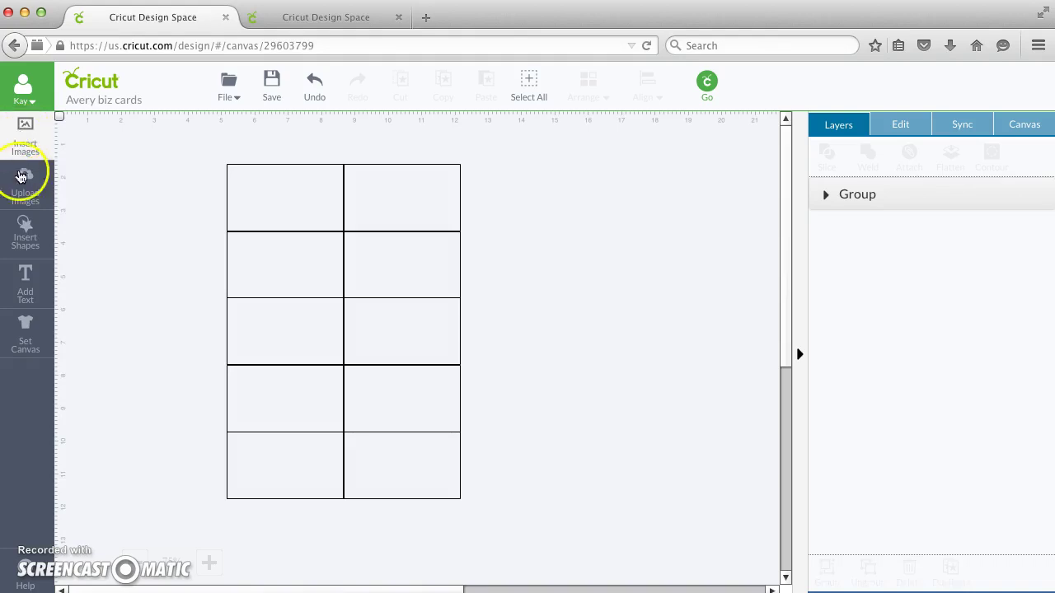
click(31, 230)
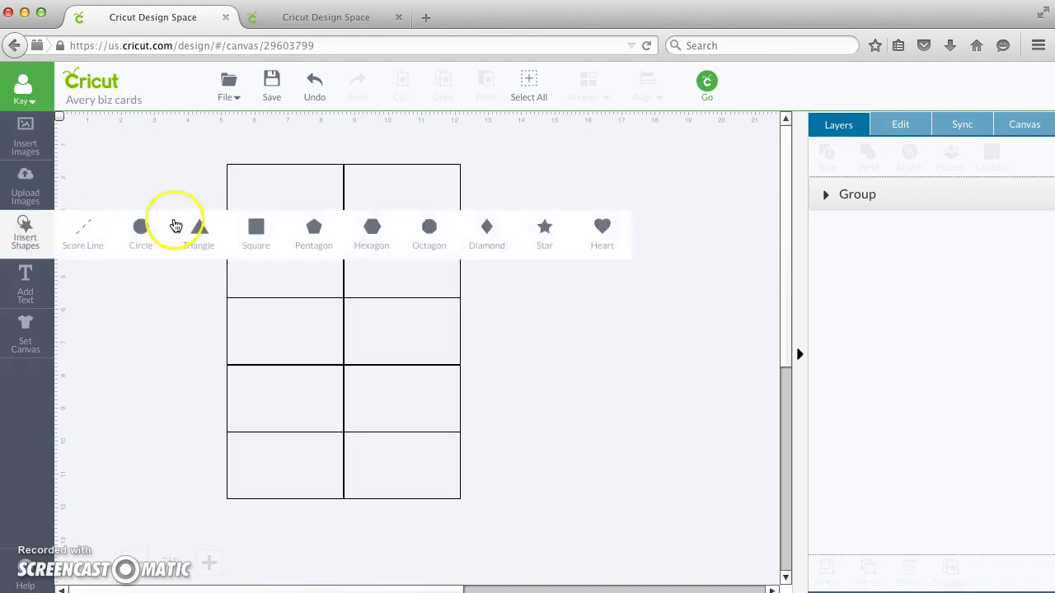
click(257, 229)
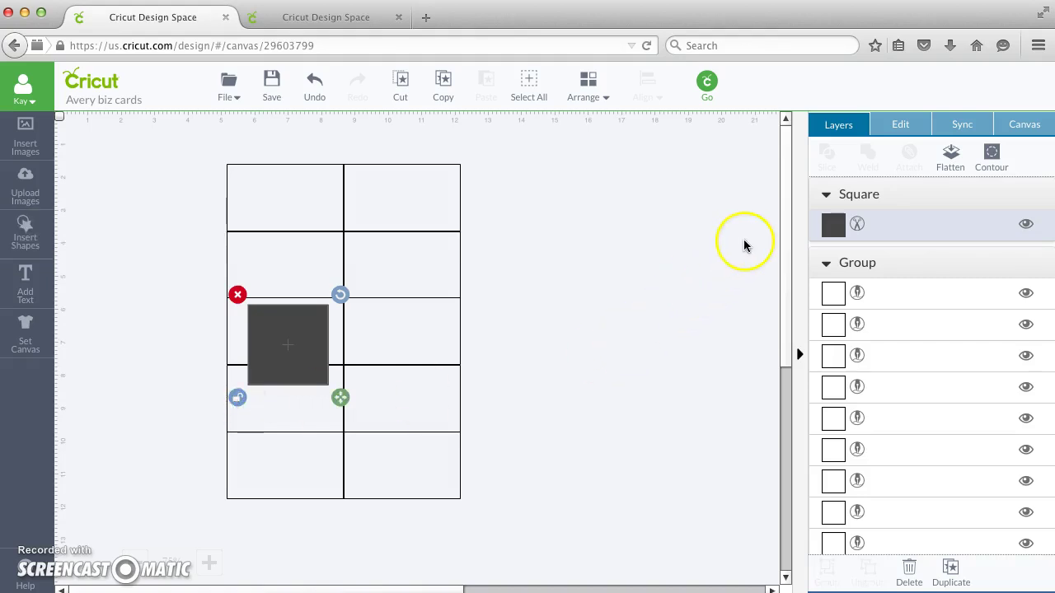
Resize the new Square to 8 in wide by 10.5 in tall.
click(897, 129)
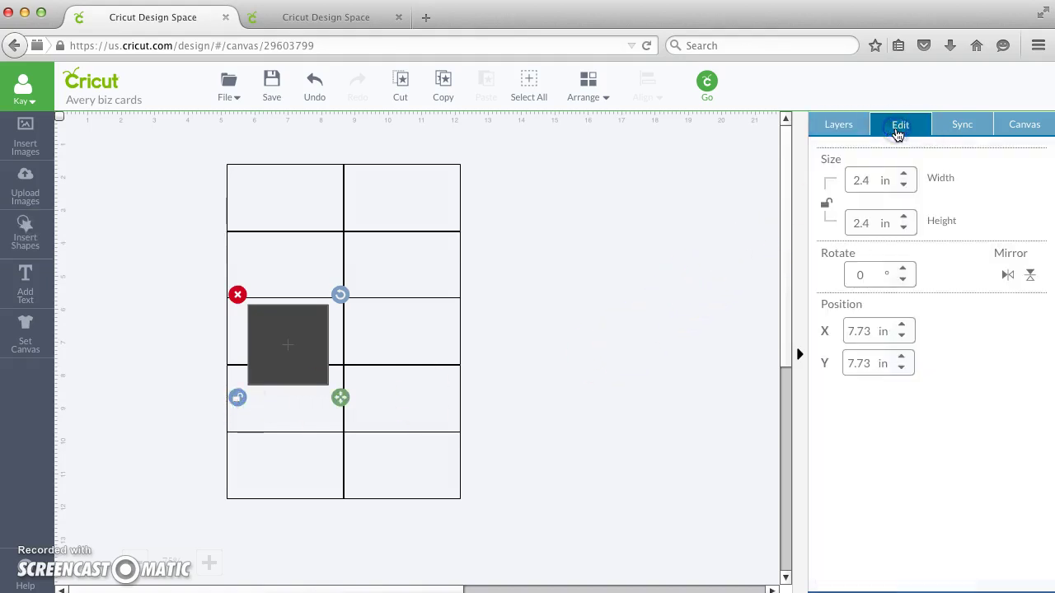
drag(871, 179, 846, 179)
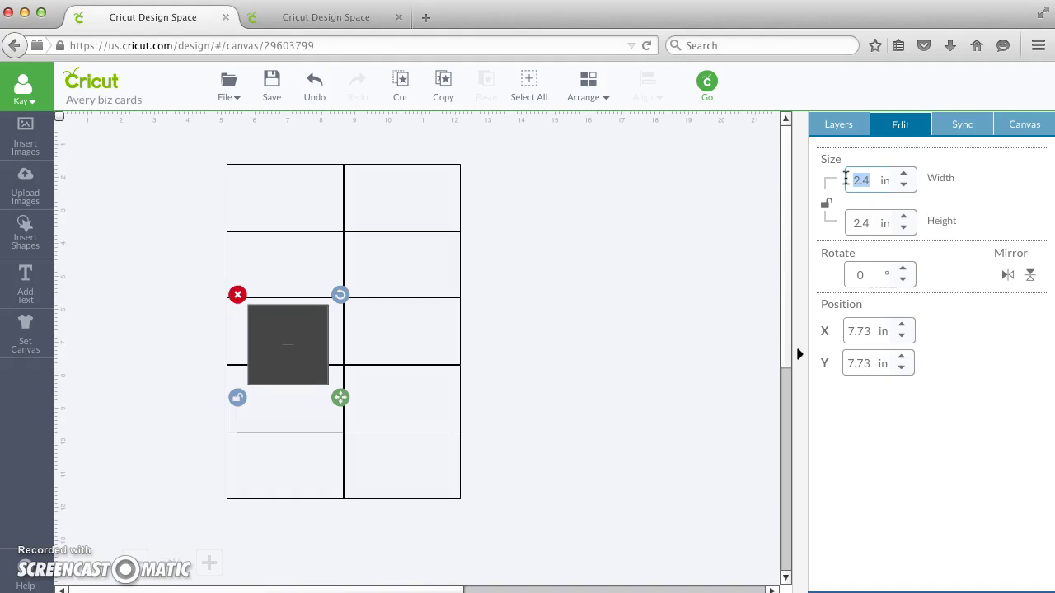
text(8)
drag(873, 223, 846, 223)
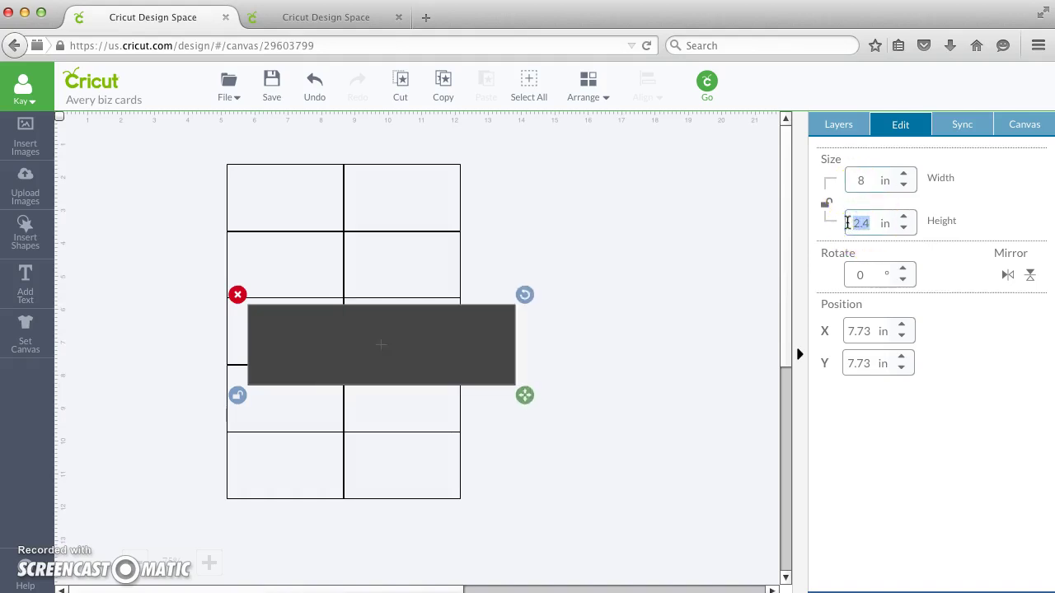
text(10.5)
key(Return)
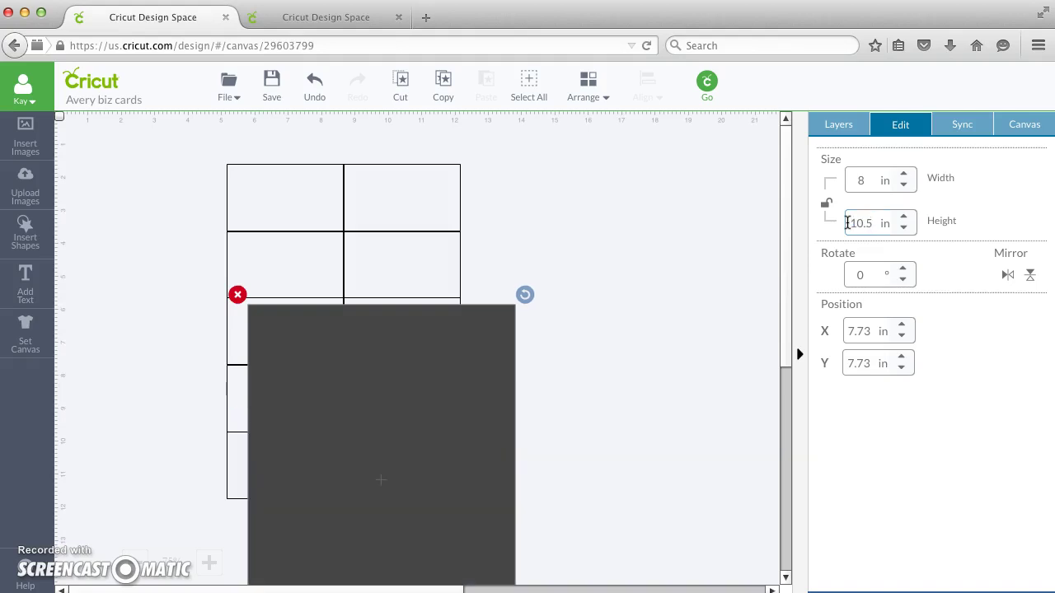
Change the 8 × 10.5 in Square's line type from Cut to Write.
click(834, 125)
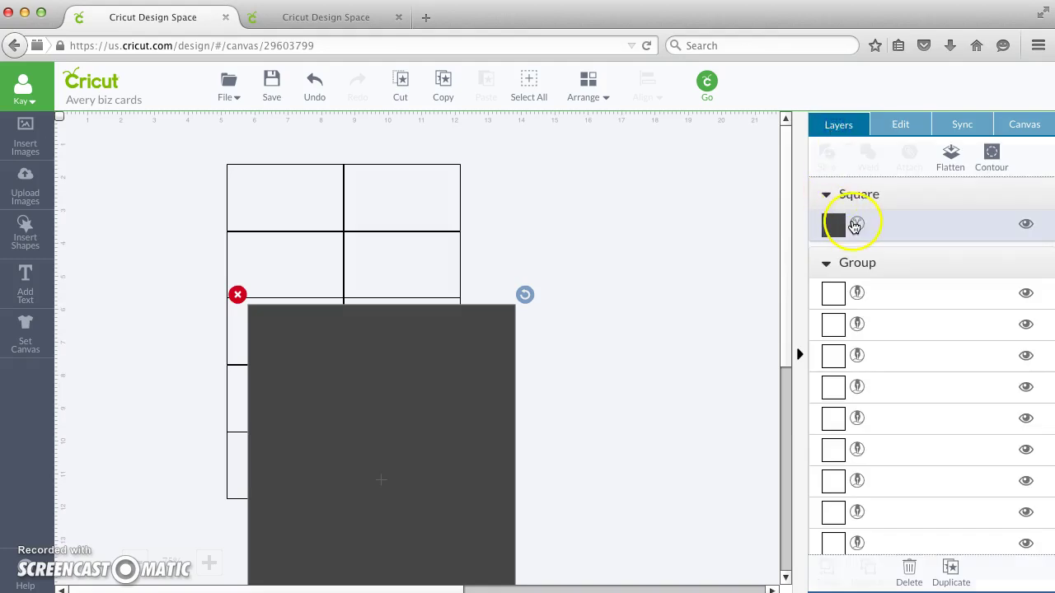
click(857, 223)
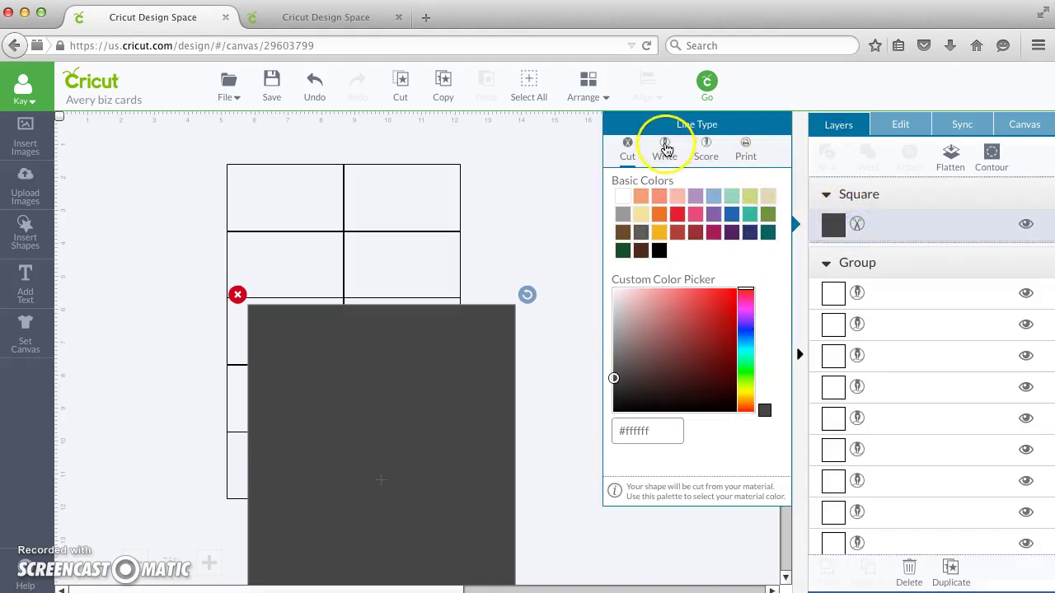
click(664, 148)
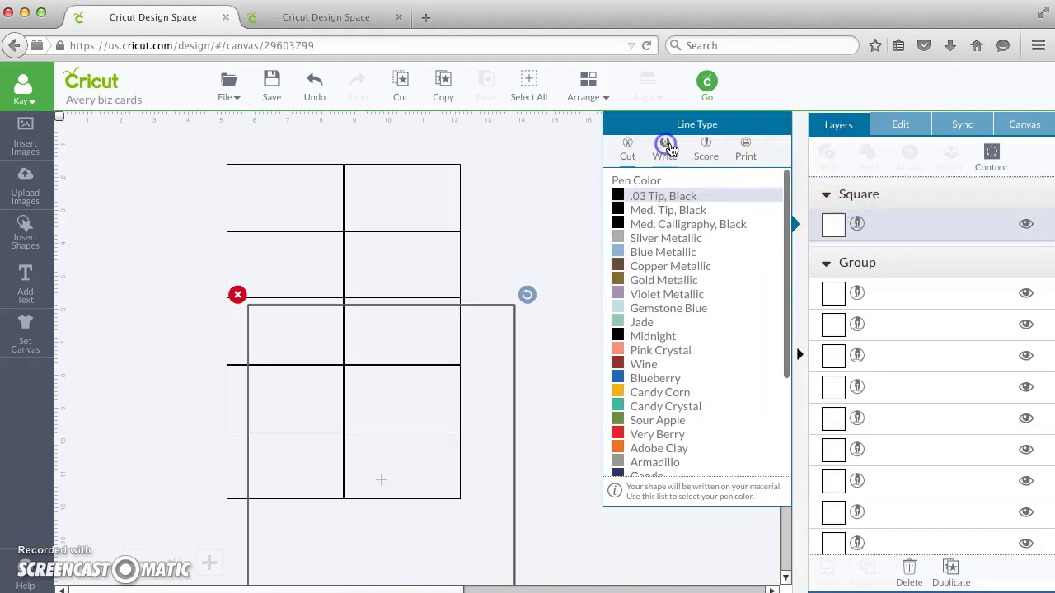
click(512, 205)
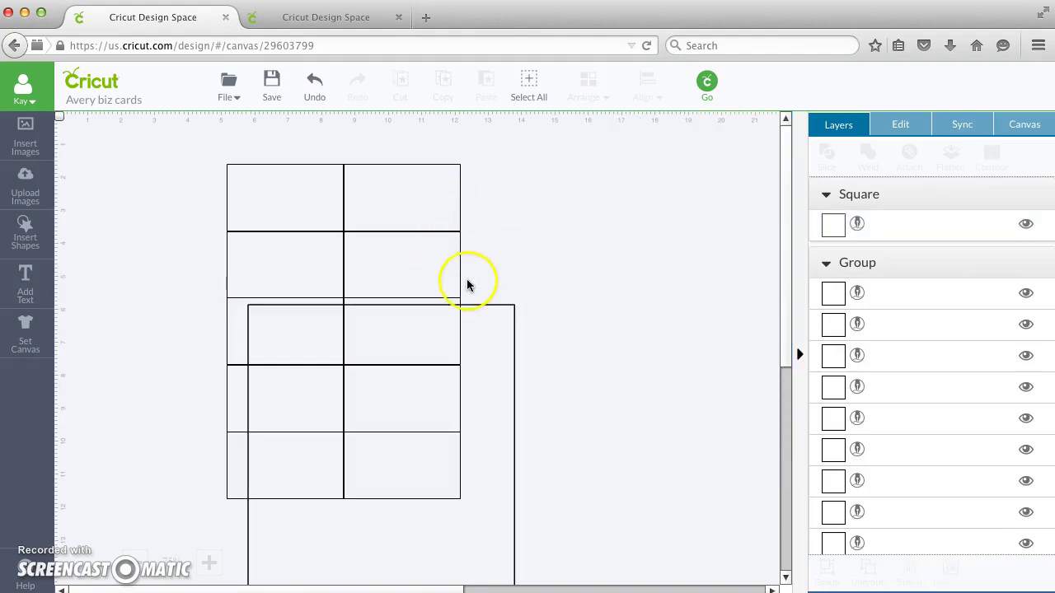
Select the large Square together with the business-card grid.
click(485, 305)
click(459, 214)
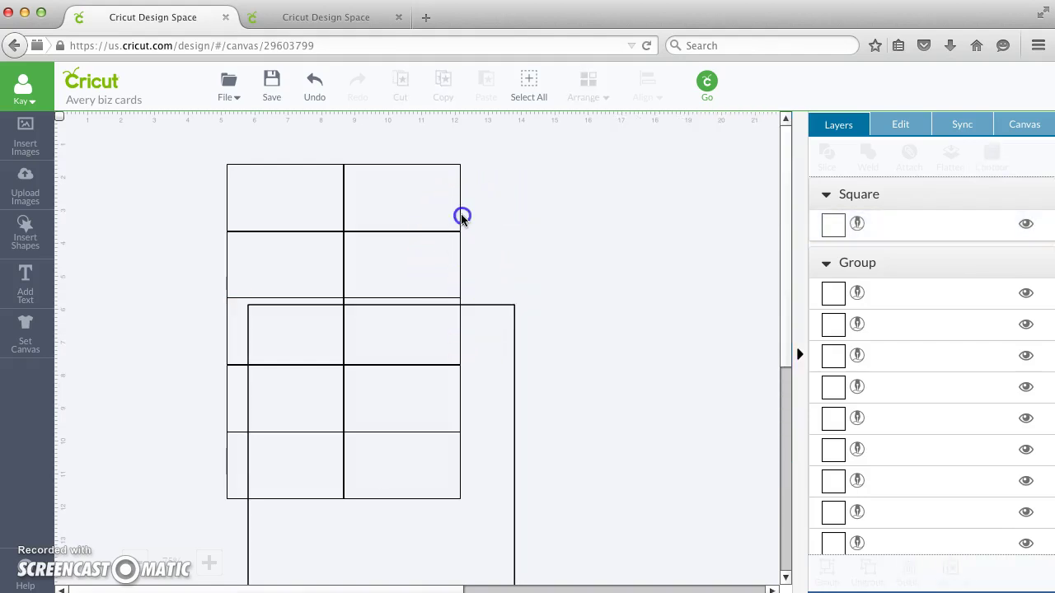
click(459, 214)
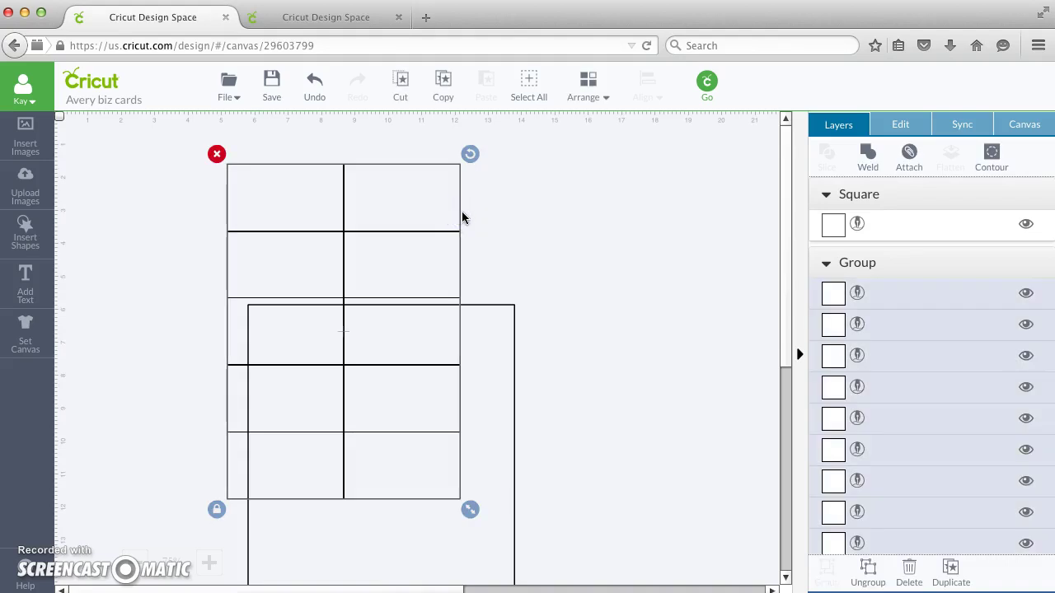
Center the card grid within the large Square and move the pair up the canvas.
shift+click(500, 308)
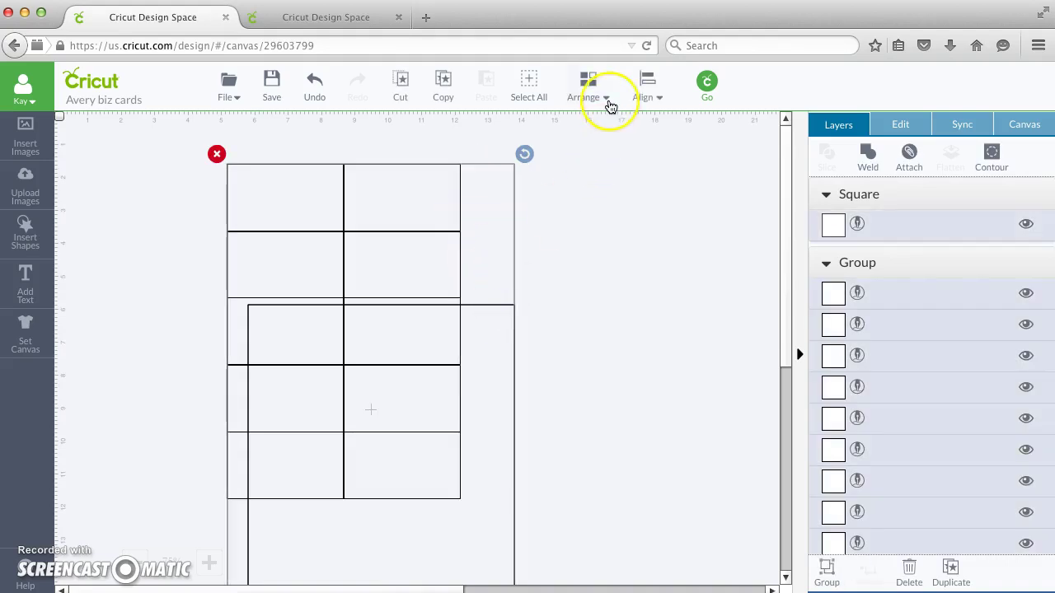
click(644, 99)
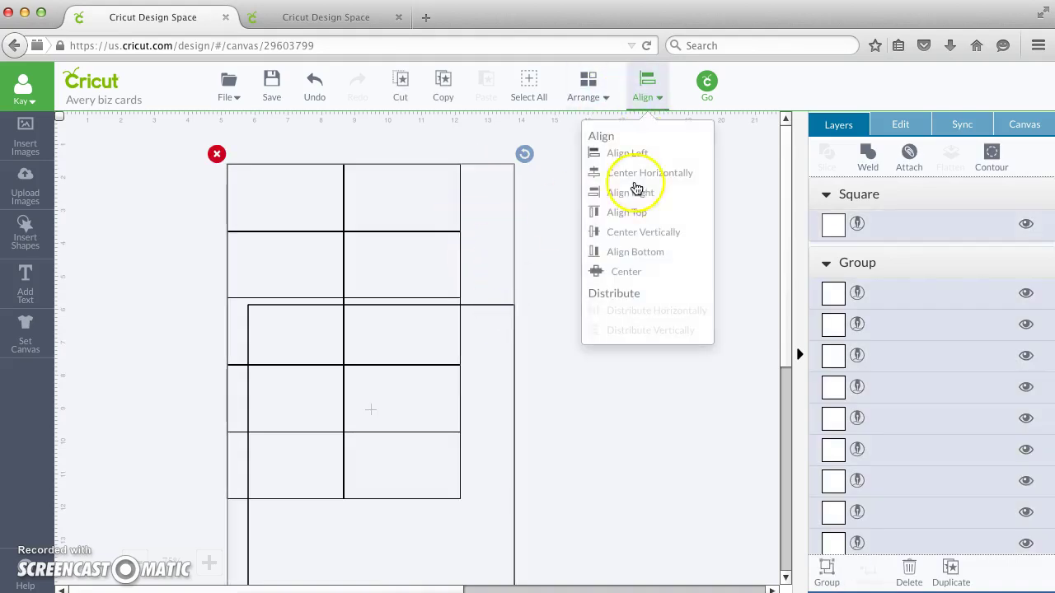
click(627, 272)
drag(365, 372, 375, 283)
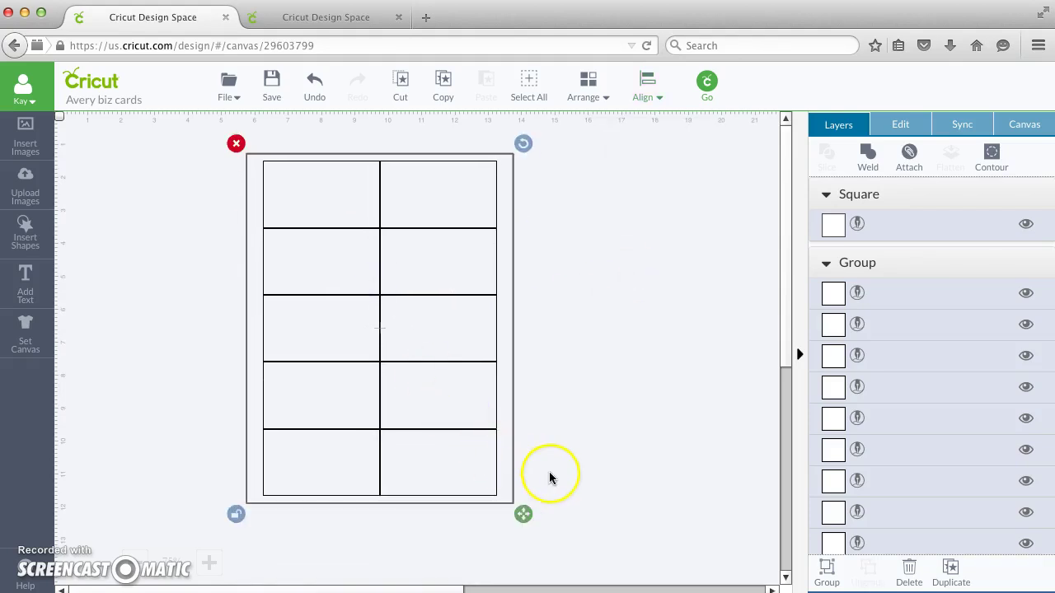
Shrink the outer Square to a tiny 0.46 × 0.35 in box above the grid's top-left corner.
click(524, 516)
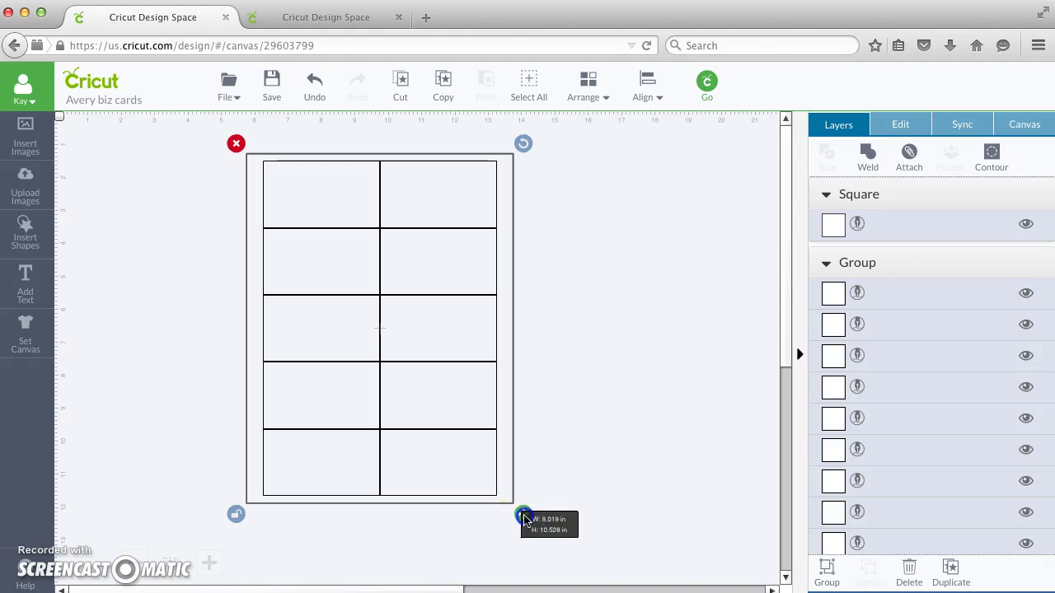
click(608, 478)
click(508, 501)
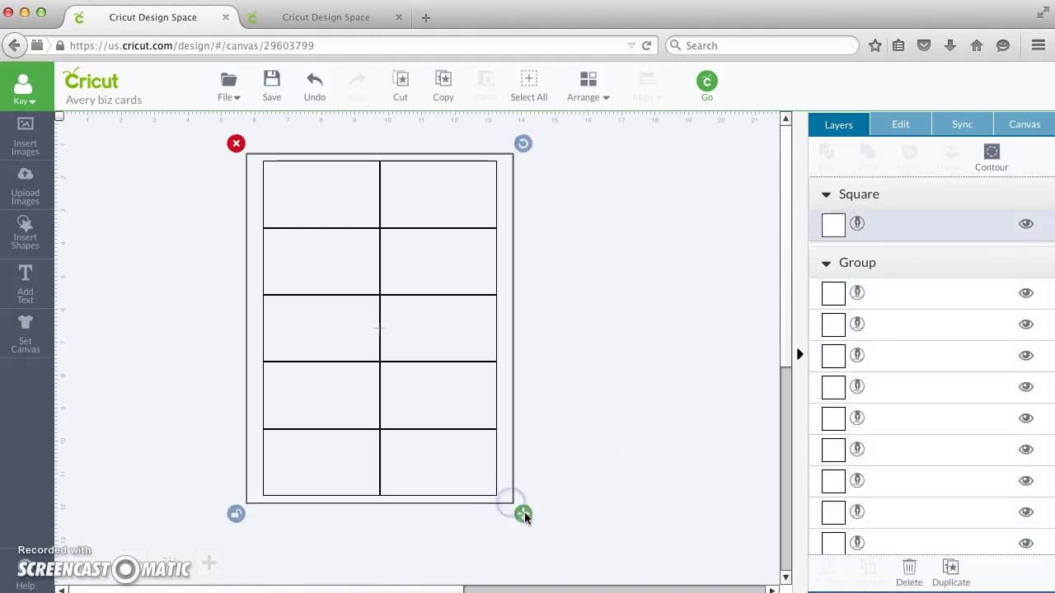
drag(521, 511, 270, 175)
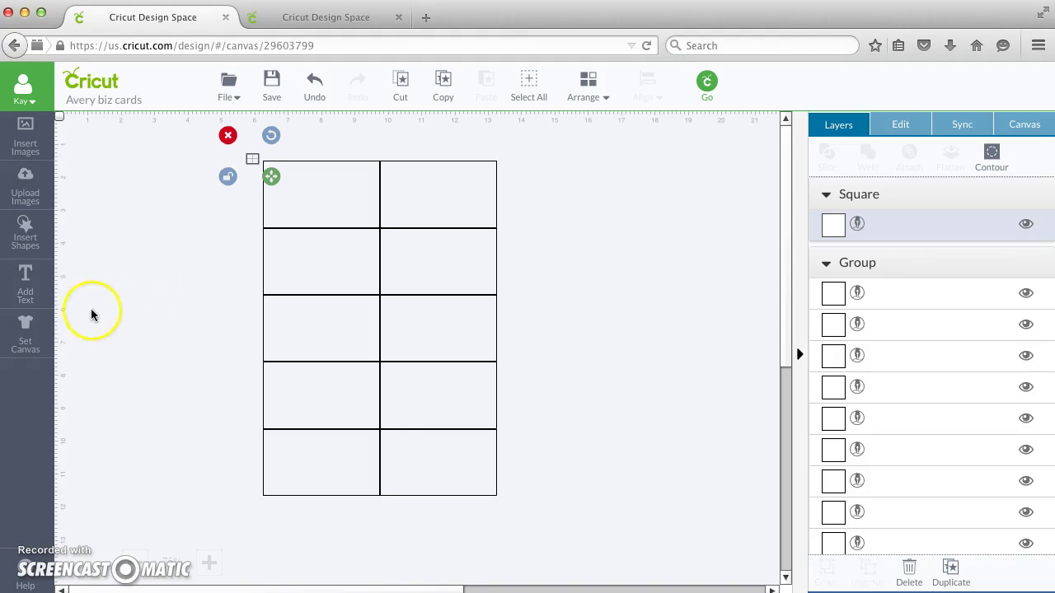
Add a new text layer reading 'Kay'.
click(40, 286)
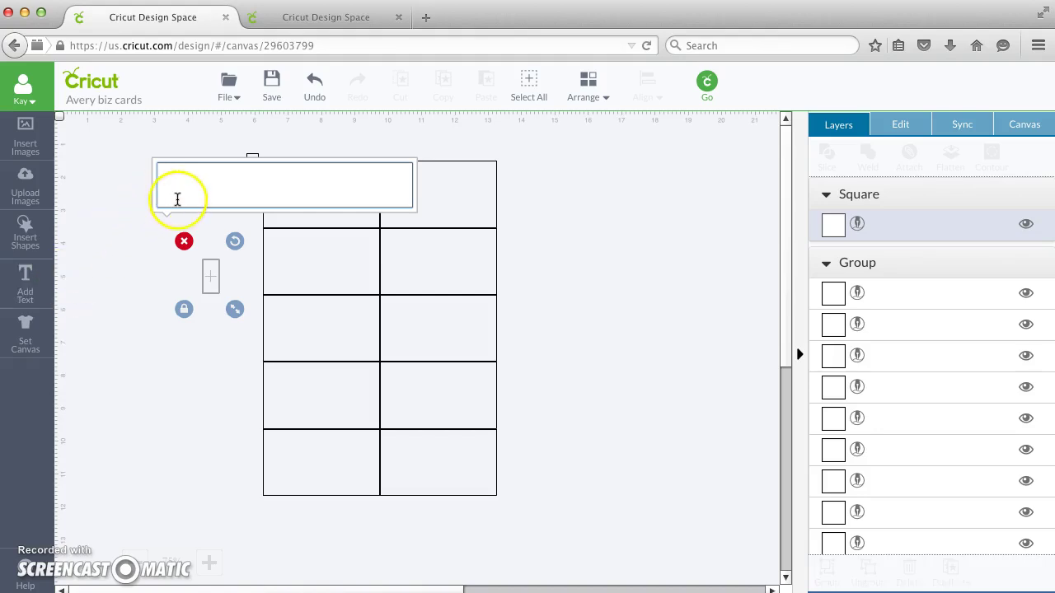
text(Kay)
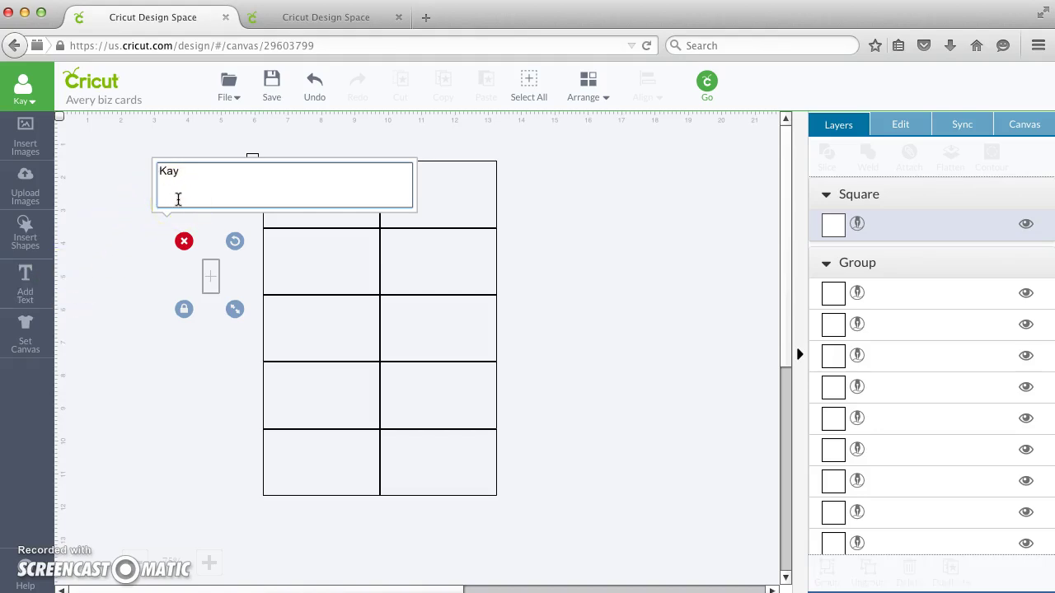
click(189, 239)
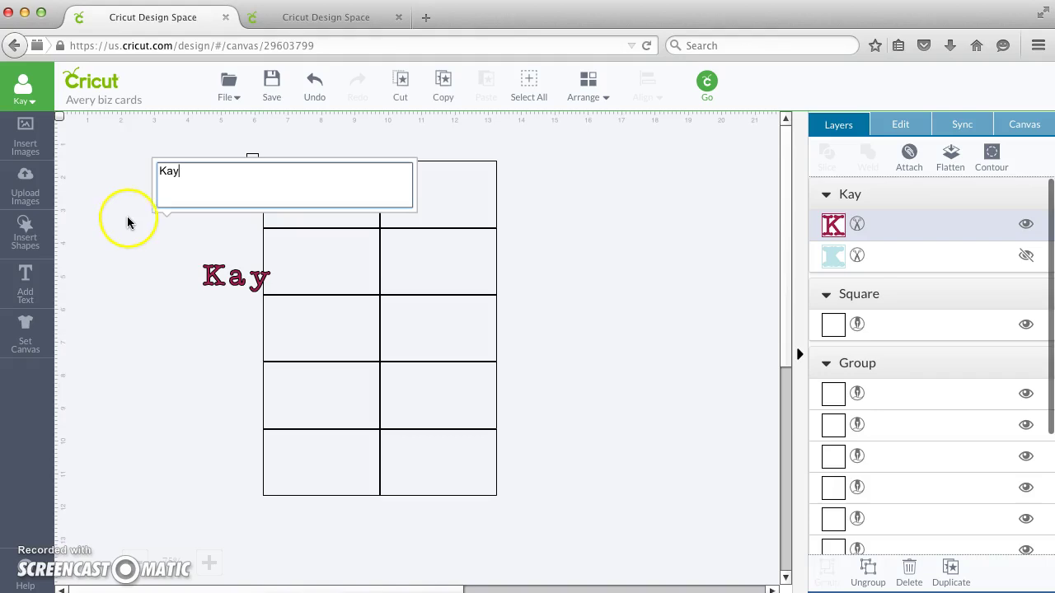
Move the Kay text into the grid's top-left card.
click(167, 261)
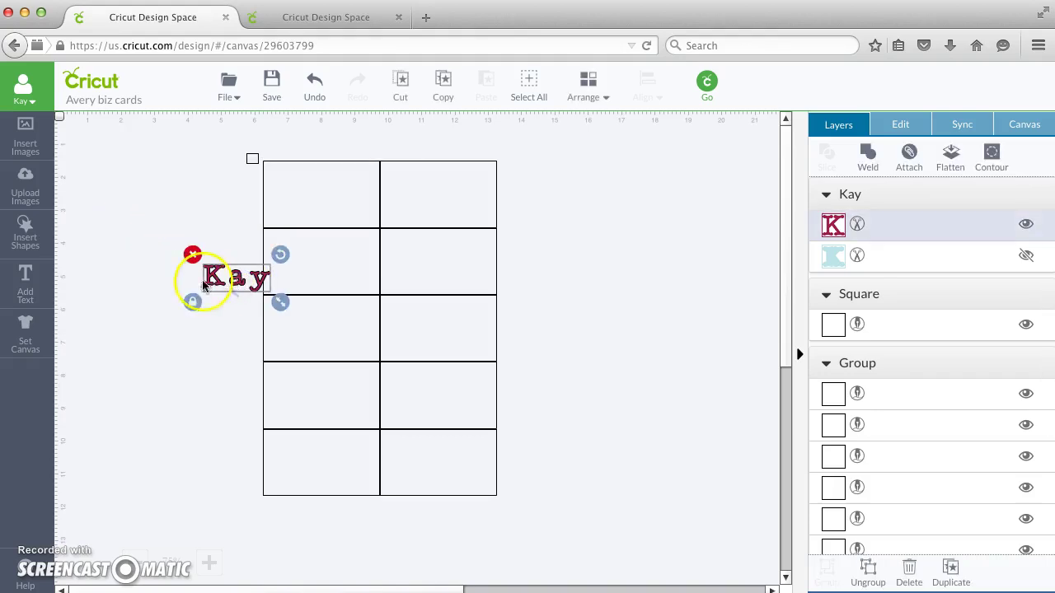
drag(207, 276, 315, 202)
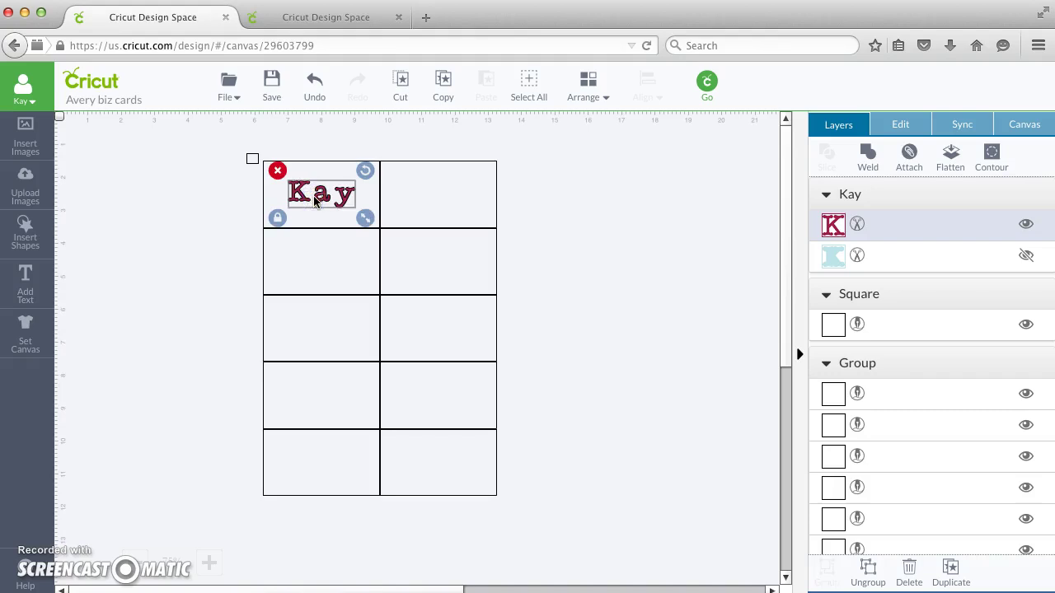
click(302, 201)
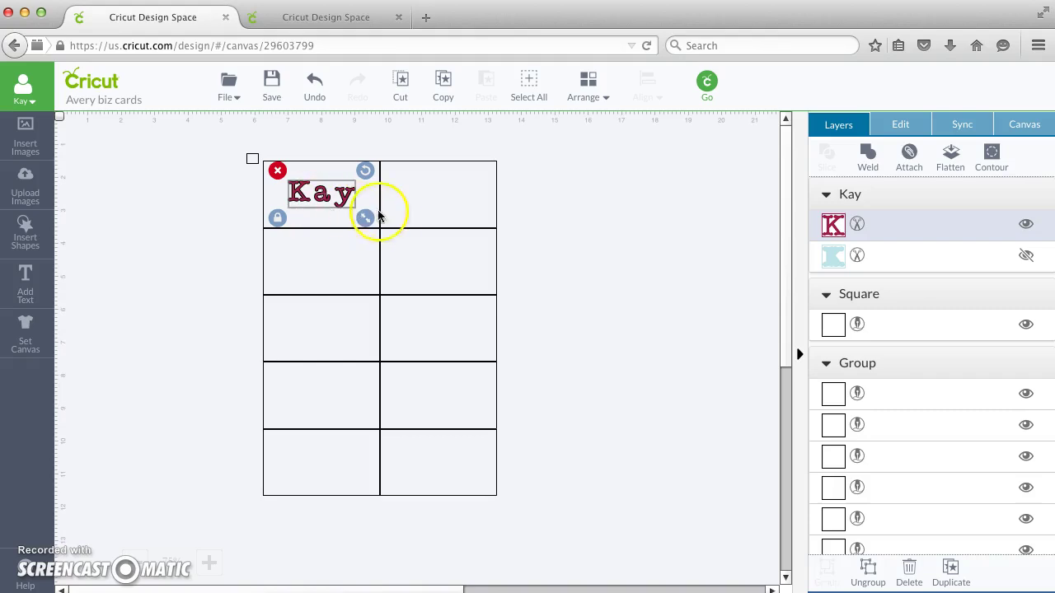
Attach the Kay text, square and card grid together and send them to the mat preview.
drag(217, 146, 541, 519)
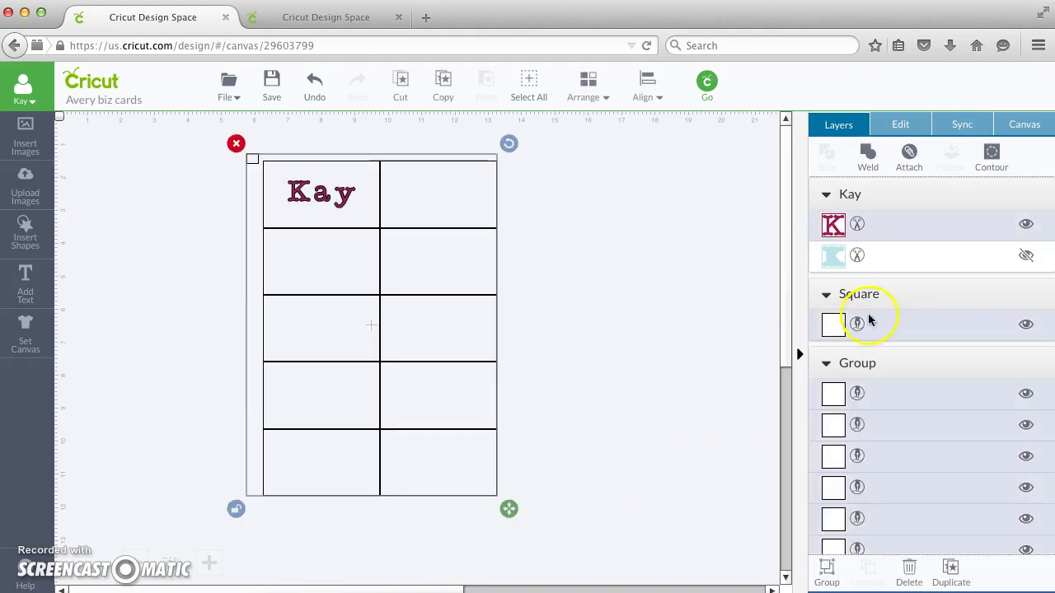
click(910, 153)
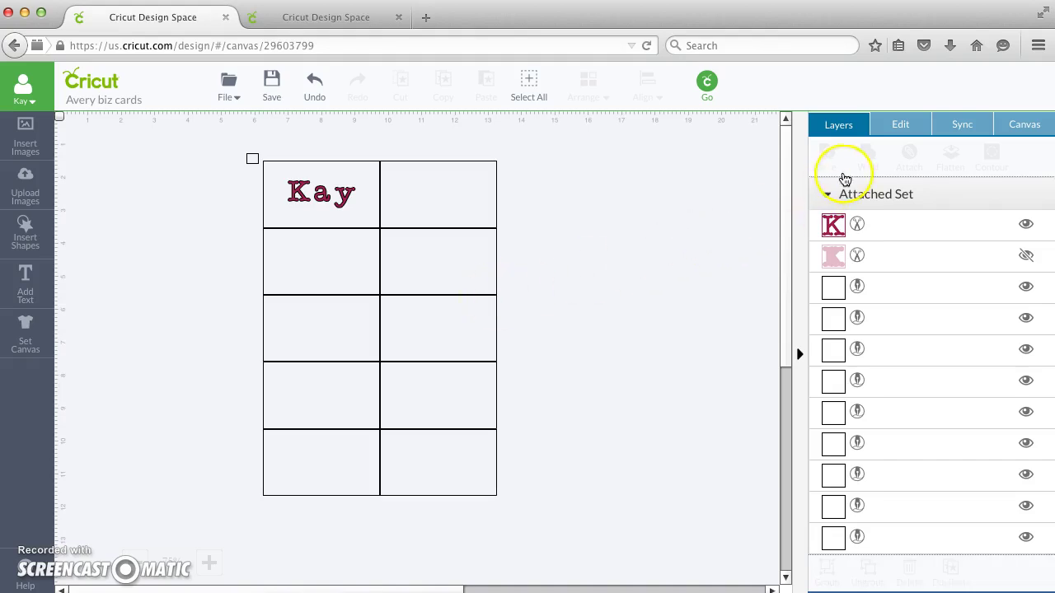
click(709, 86)
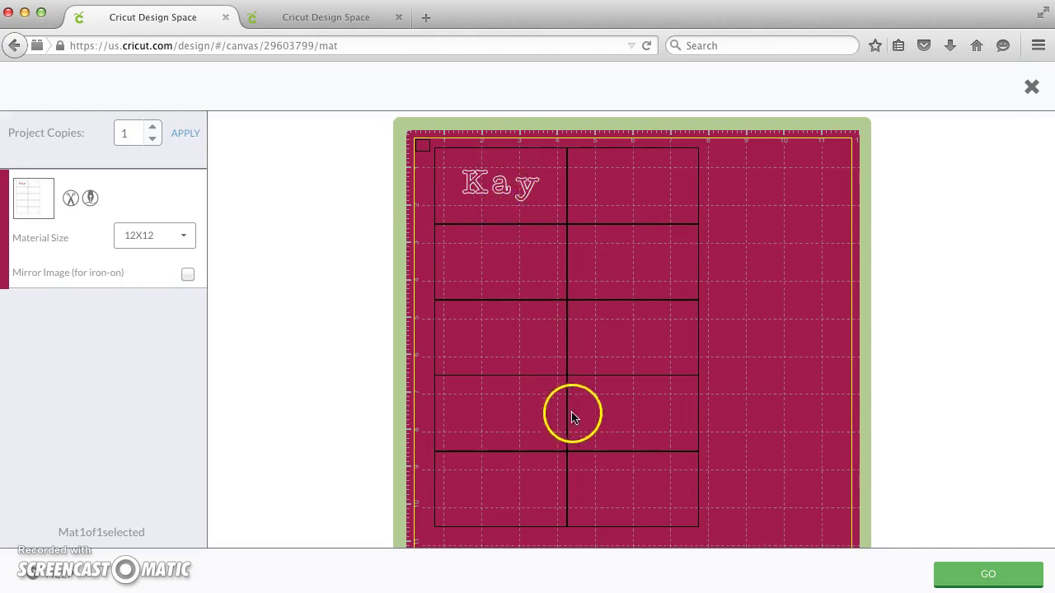
scroll(643, 431, down, 2)
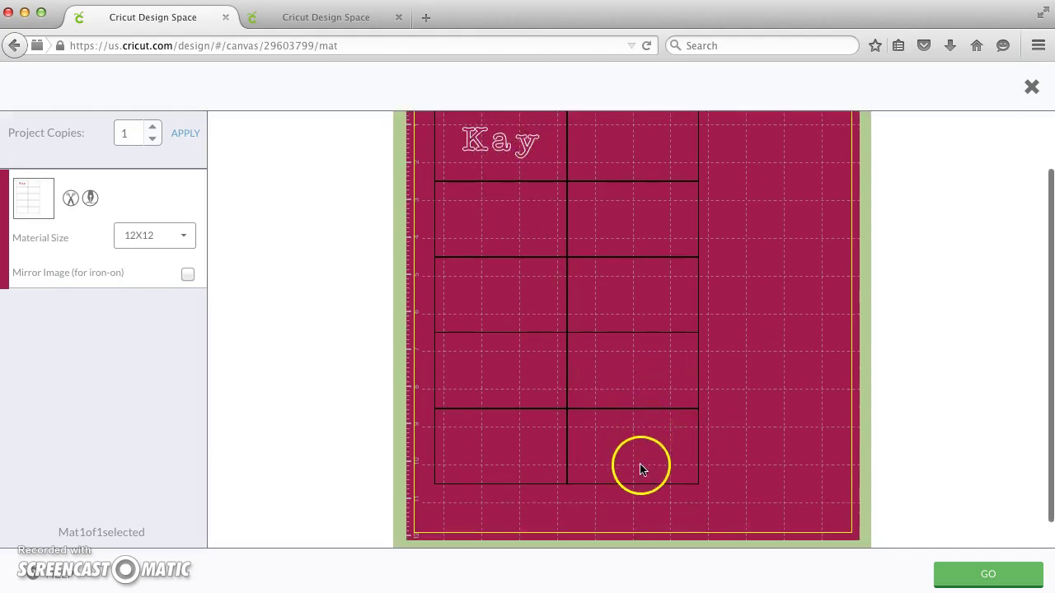
scroll(684, 374, up, 3)
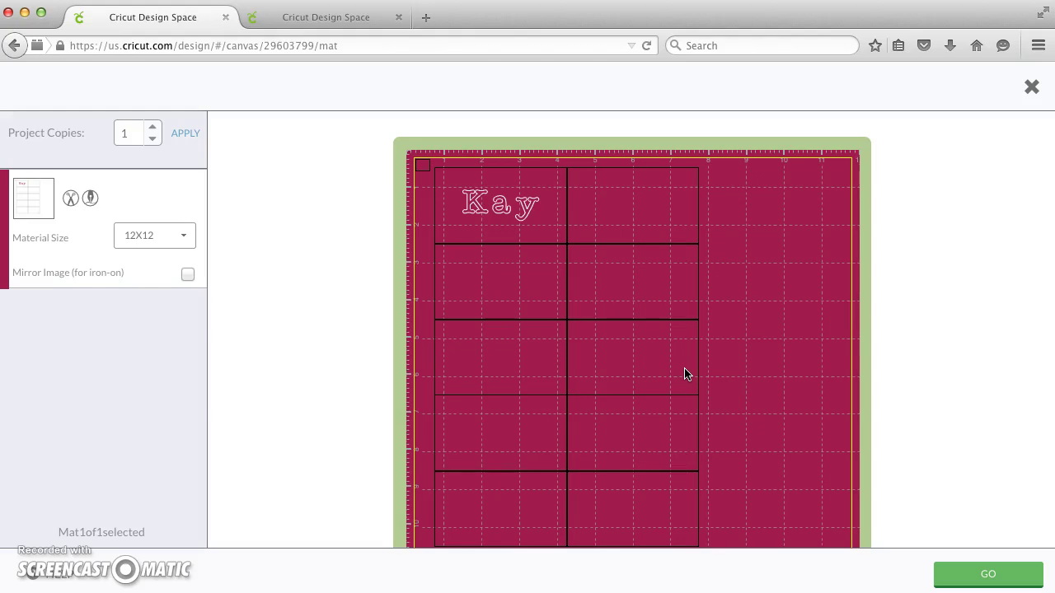
scroll(684, 373, down, 2)
scroll(685, 374, up, 2)
Shift the attached card grid and Kay slightly right and down on the 12X12 mat.
drag(565, 247, 582, 261)
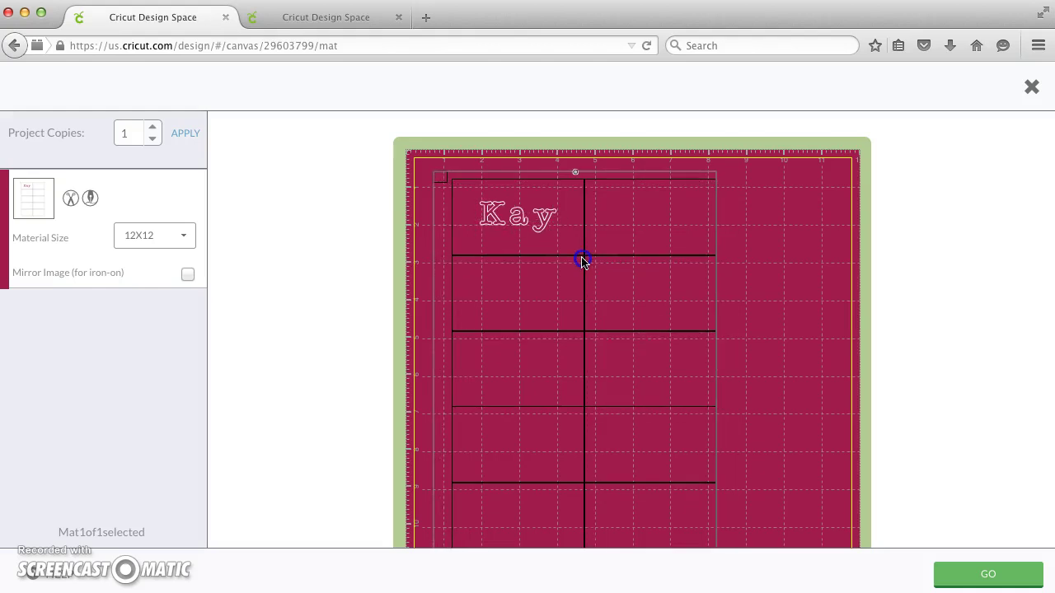